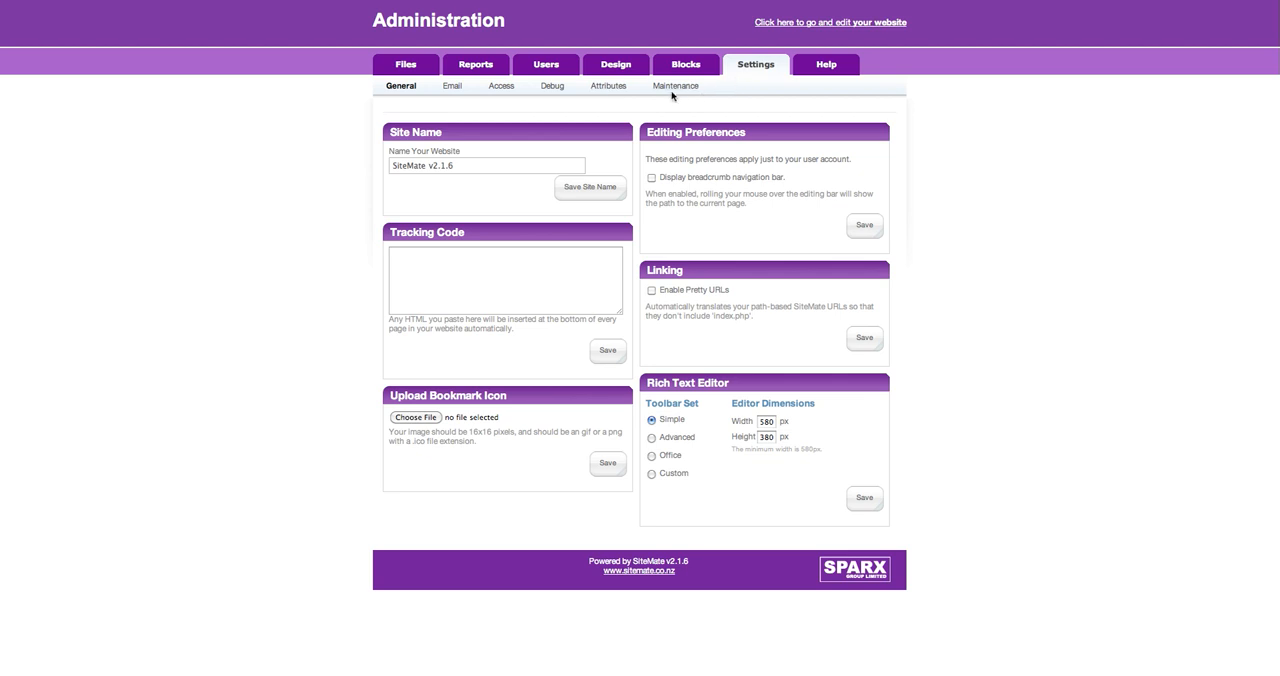
# Rename the website to "New Website", save the site name and reload the public home page to check the footer.
pyautogui.click(509, 168)
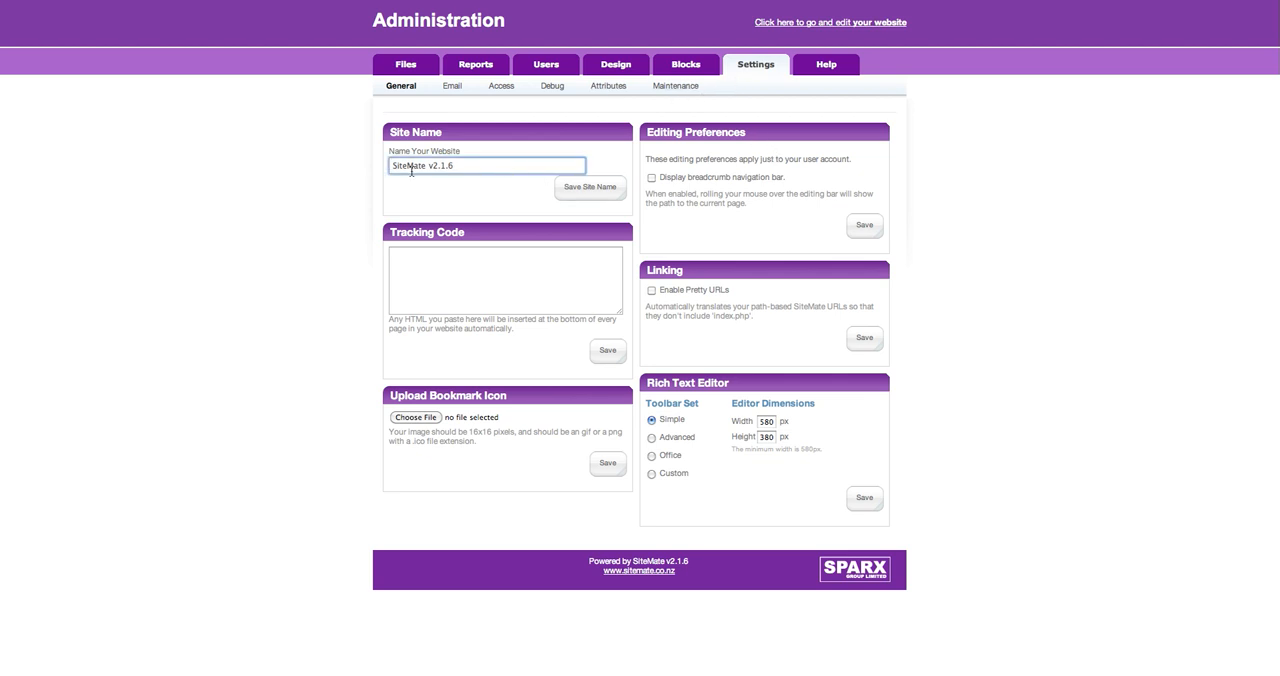
pyautogui.moveTo(481, 166); pyautogui.dragTo(355, 164)
pyautogui.click(123, 2)
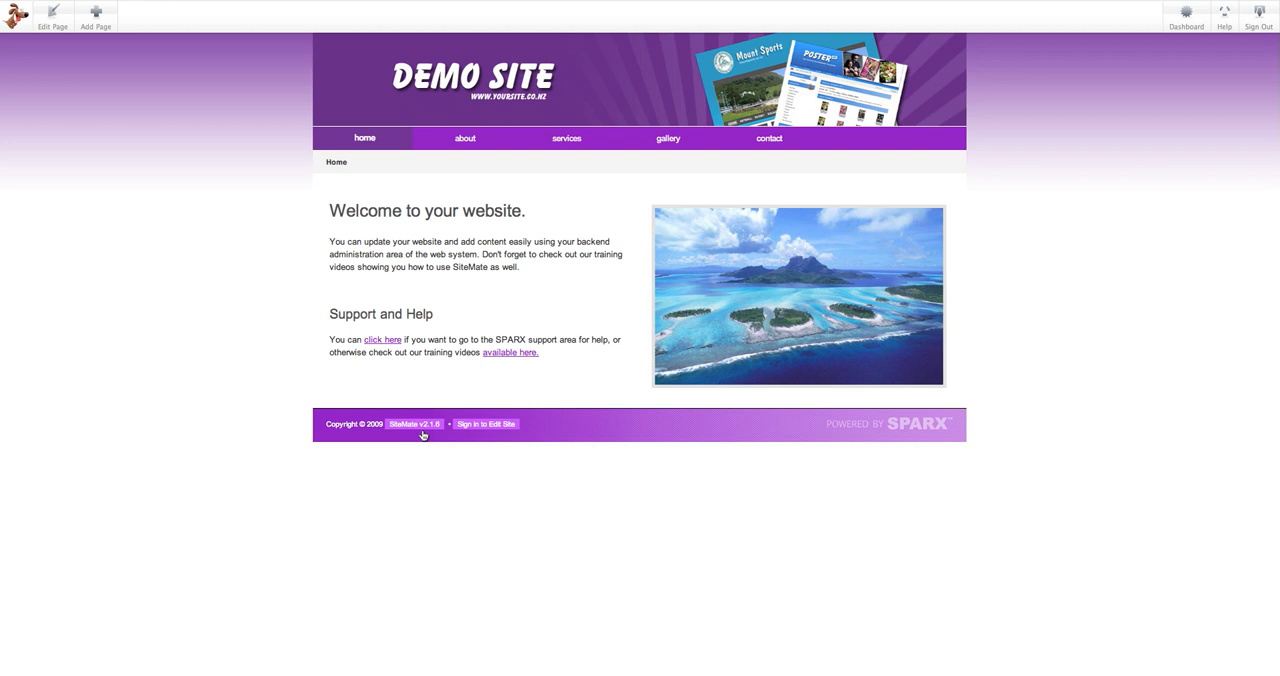
pyautogui.click(206, 2)
pyautogui.click(486, 167)
pyautogui.moveTo(486, 170); pyautogui.dragTo(338, 167)
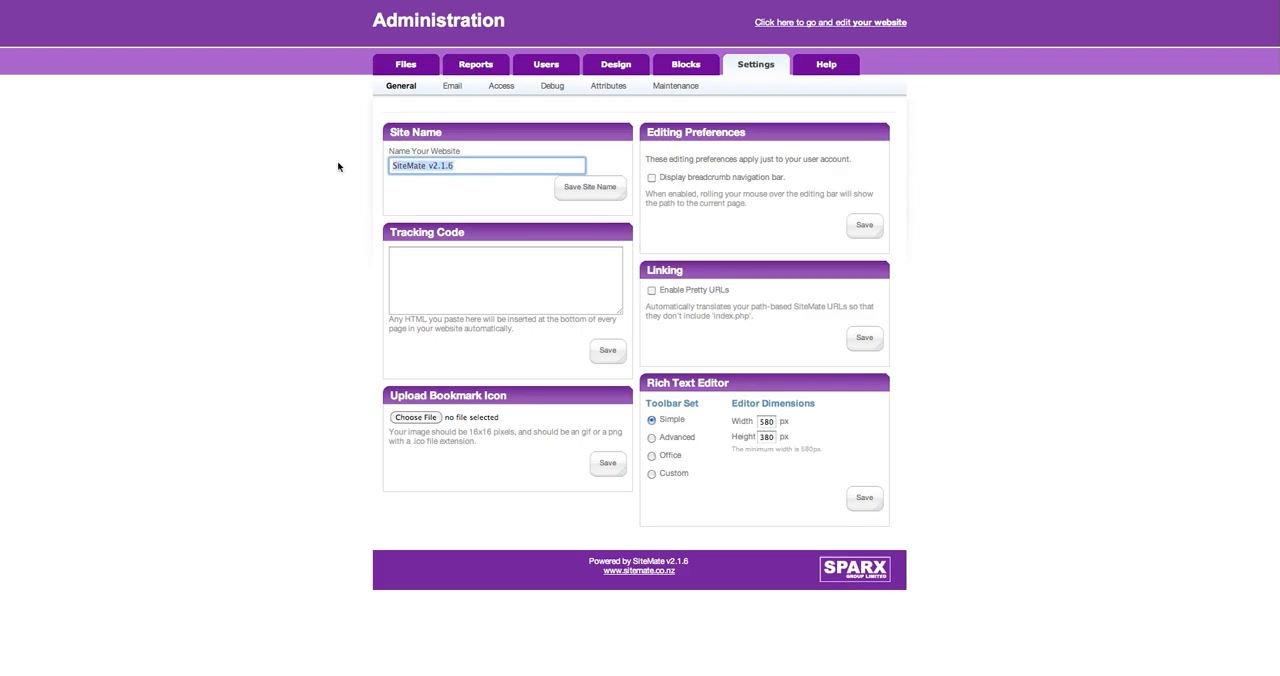
pyautogui.write('New Website')
pyautogui.click(590, 188)
pyautogui.press('super+r')
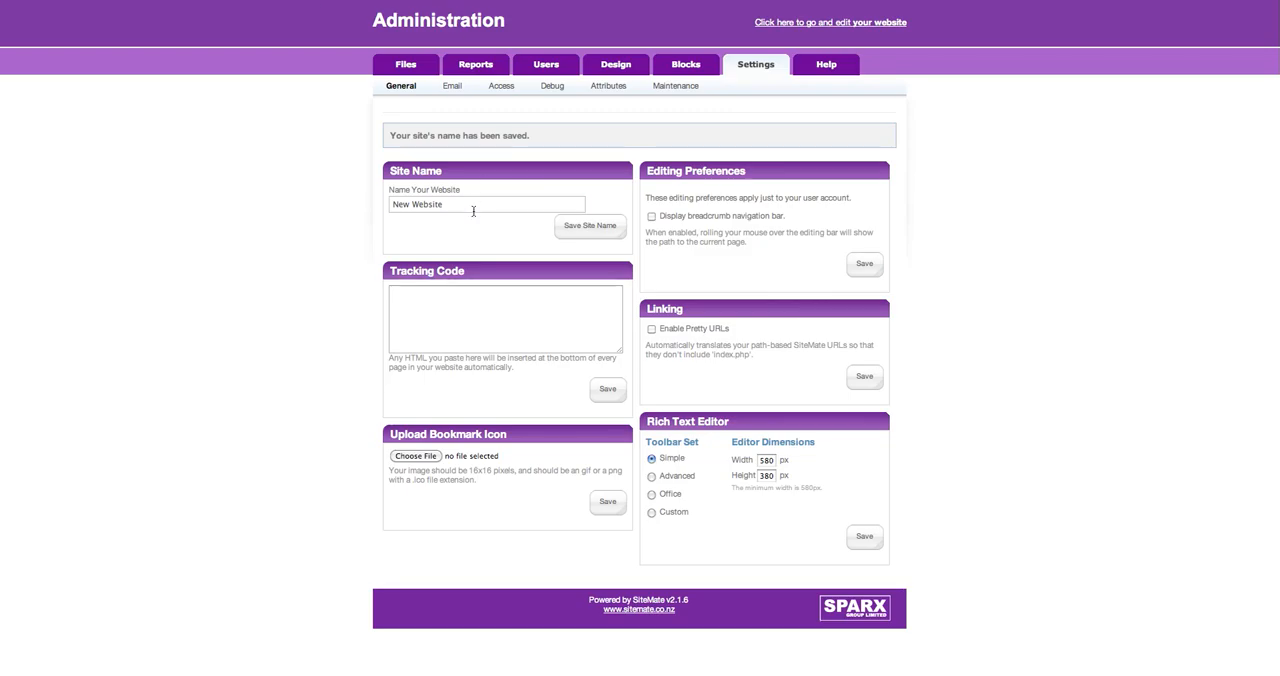
# Replace the text in the site name field with "SiteMate v2.1.6" without saving it.
pyautogui.moveTo(474, 206); pyautogui.dragTo(403, 206)
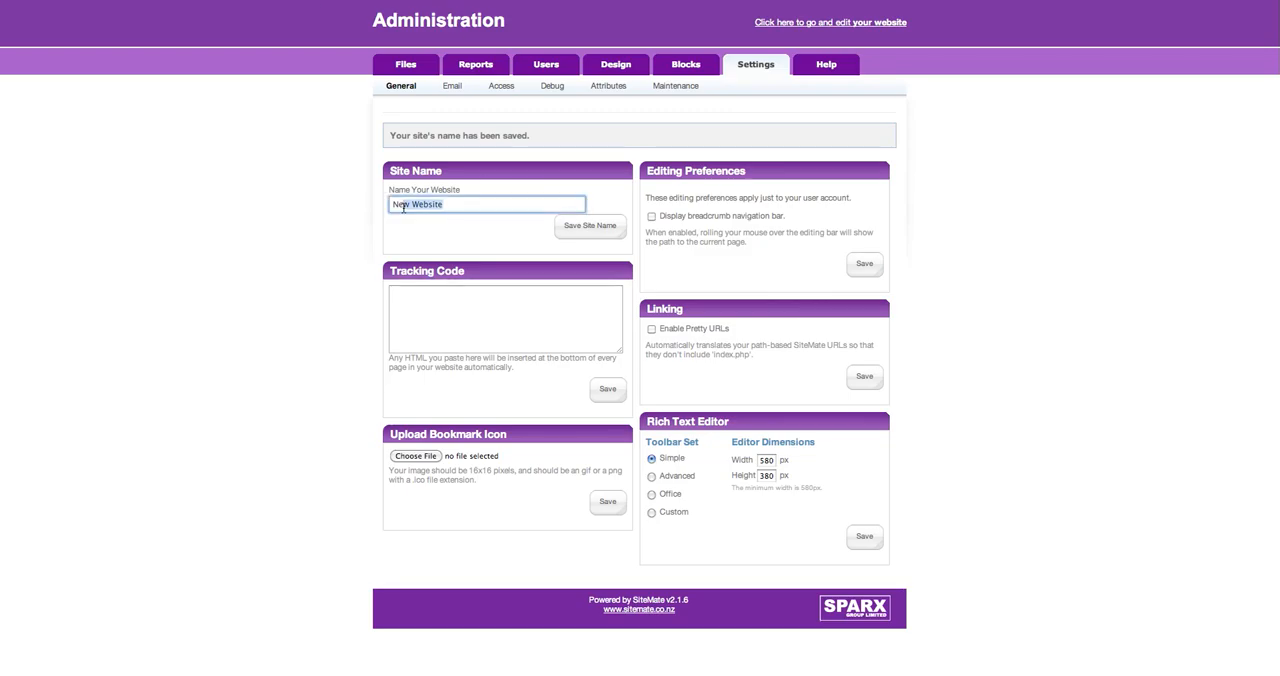
pyautogui.press('BackSpace')
pyautogui.press('BackSpace')
pyautogui.write('SiteMate v2.1.6')
pyautogui.press('Tab')
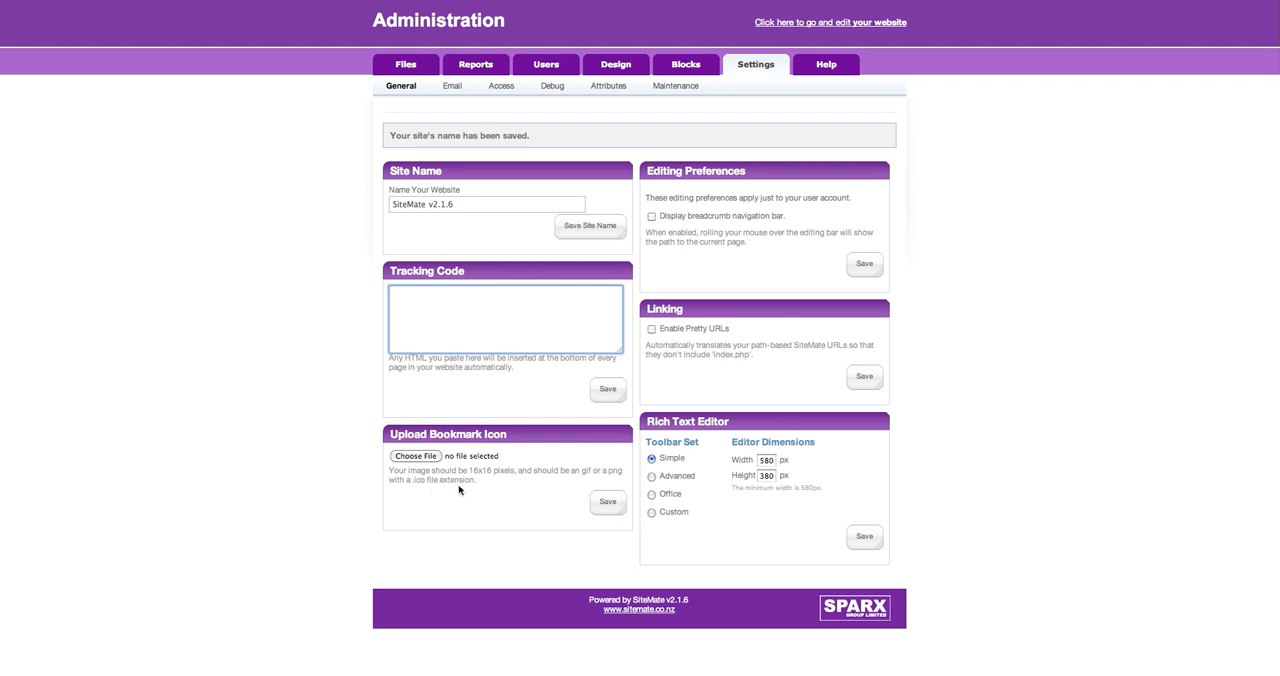
pyautogui.click(427, 480)
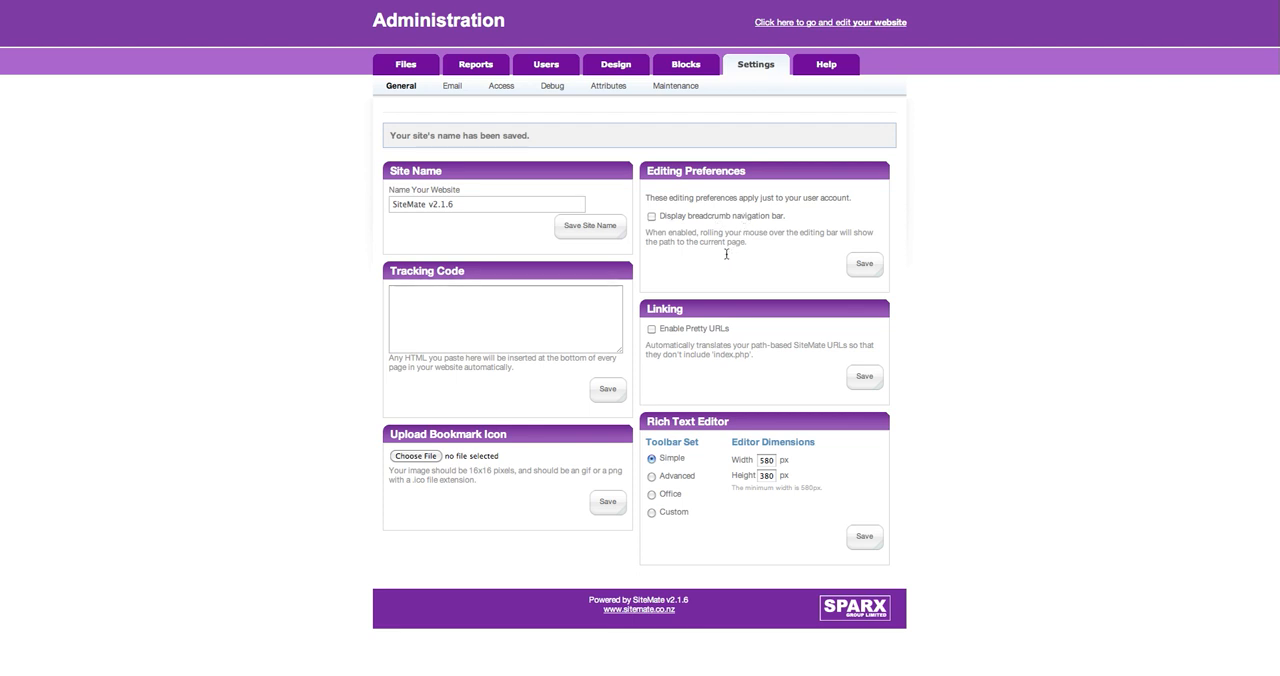
# Enable and save the breadcrumb navigation bar preference, and check the editing bar on the website's About page.
pyautogui.click(652, 217)
pyautogui.click(862, 264)
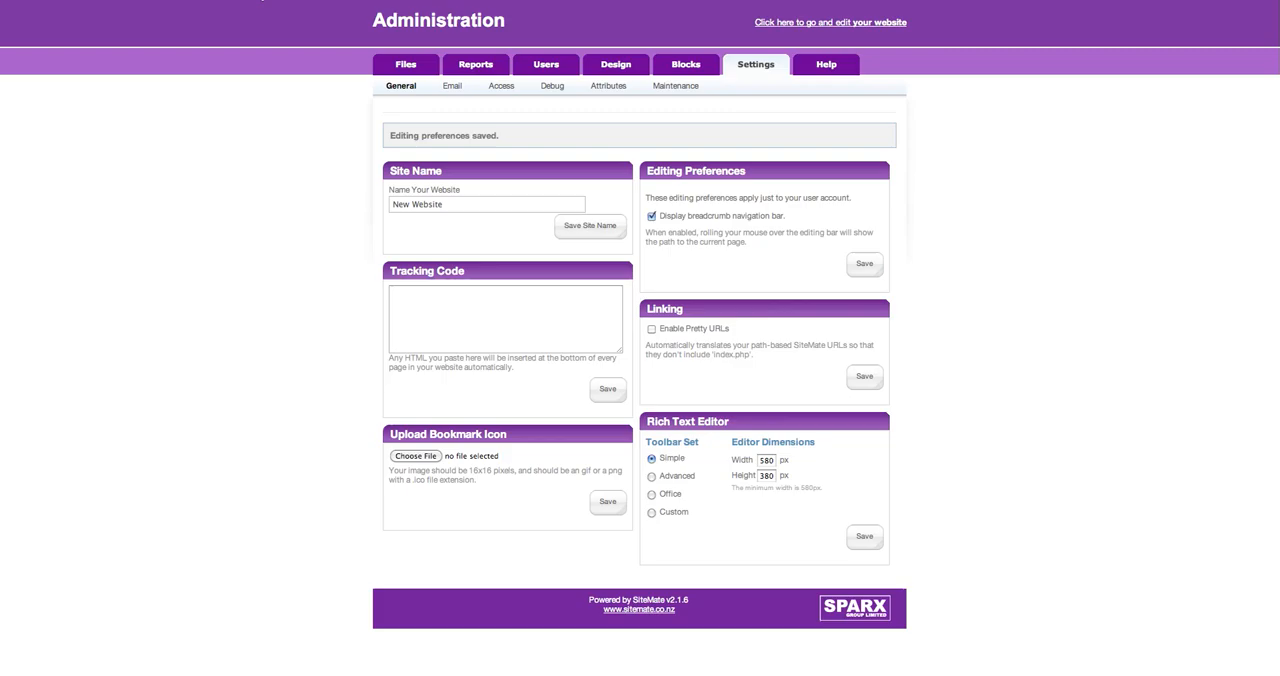
pyautogui.click(858, 264)
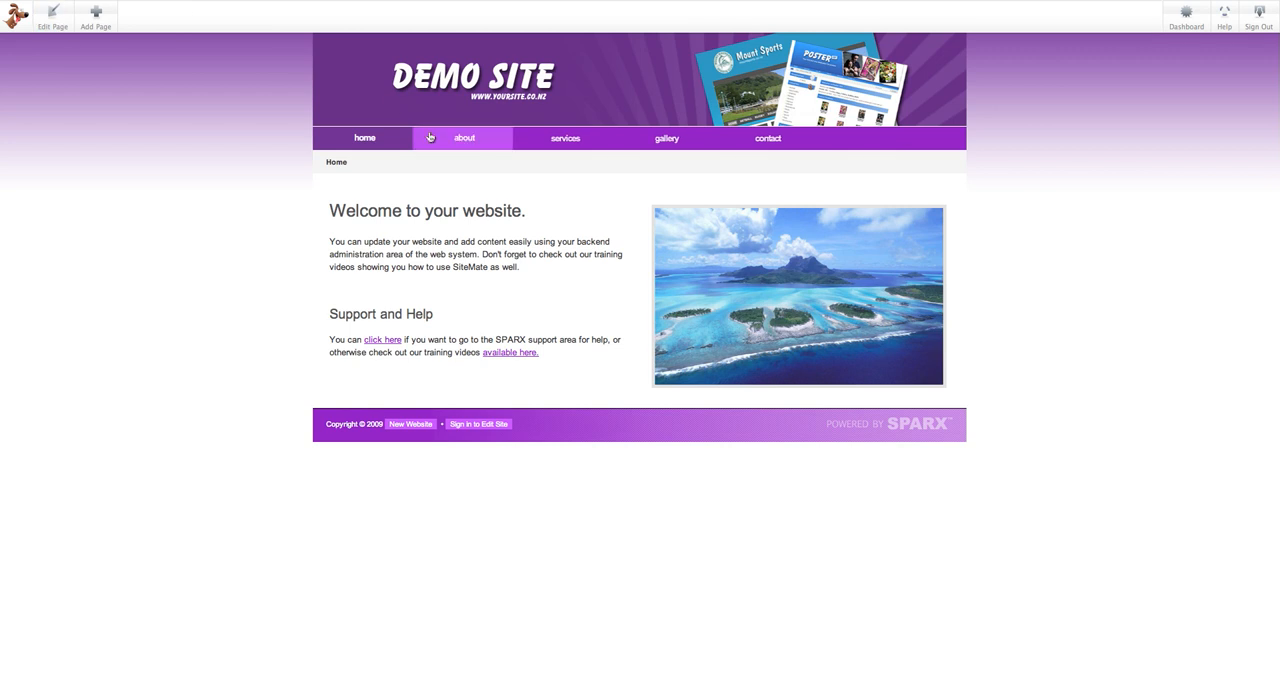
pyautogui.click(465, 140)
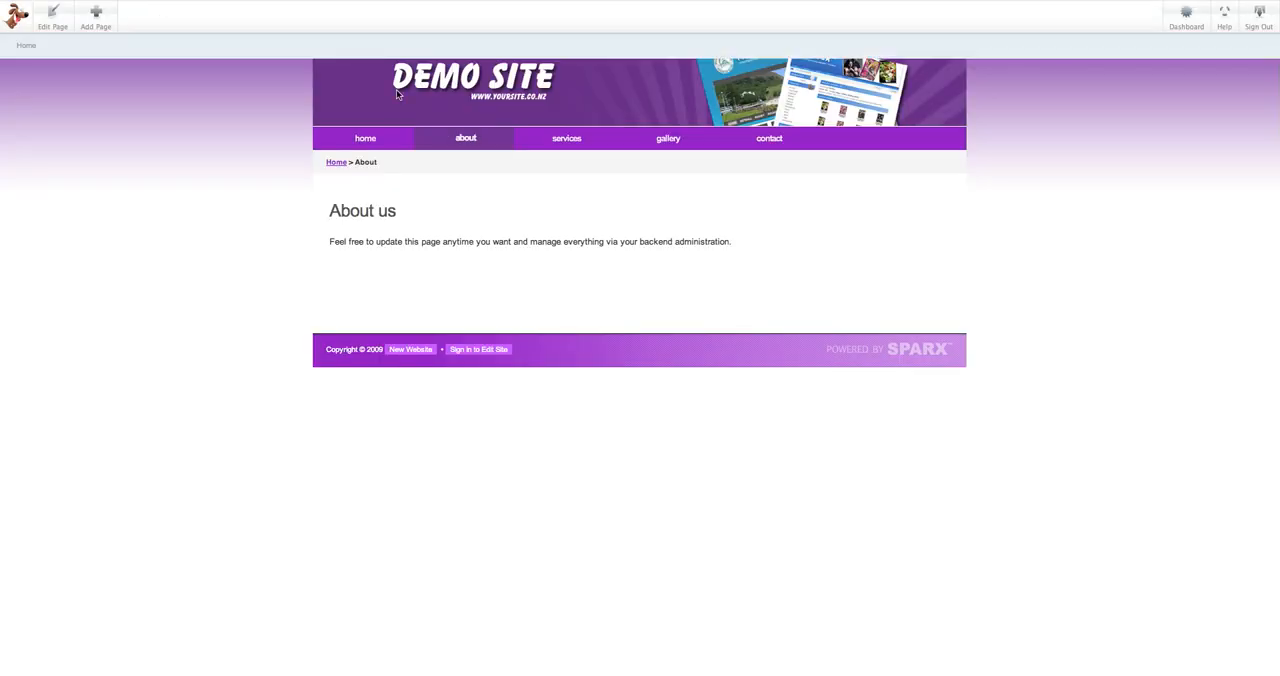
pyautogui.moveTo(175, 3)
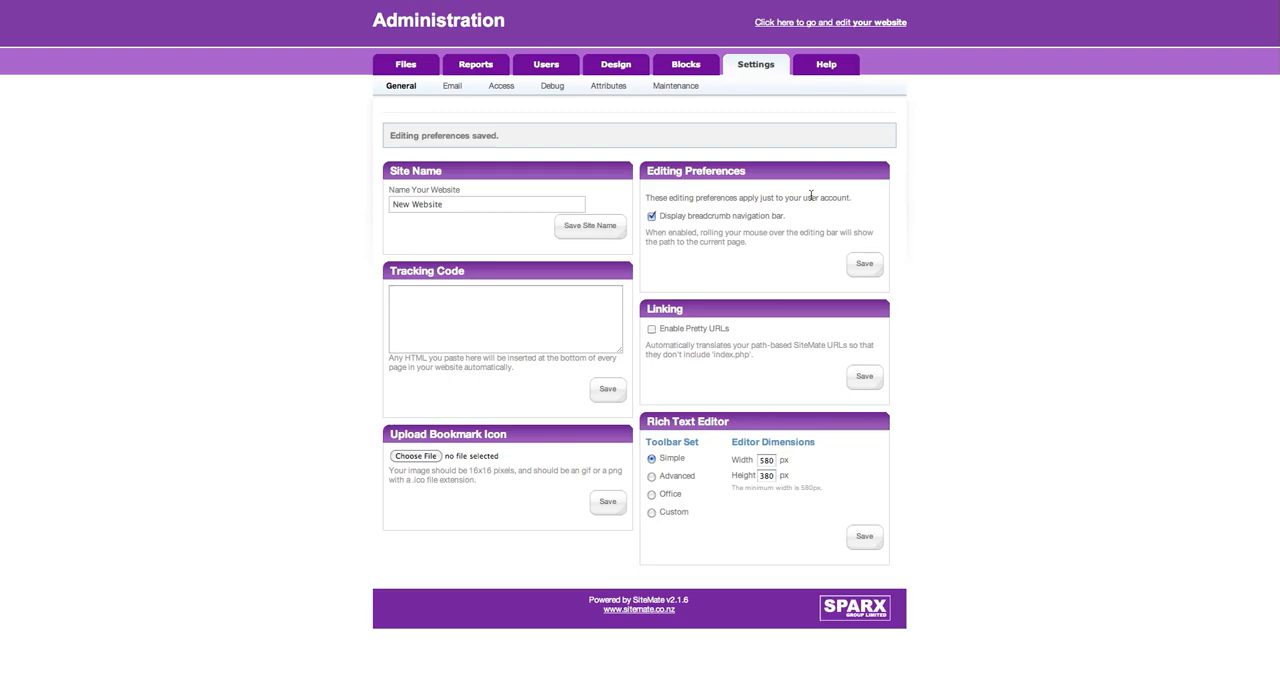
# Turn off the breadcrumb navigation bar preference and enable Pretty URLs, saving both settings.
pyautogui.click(861, 265)
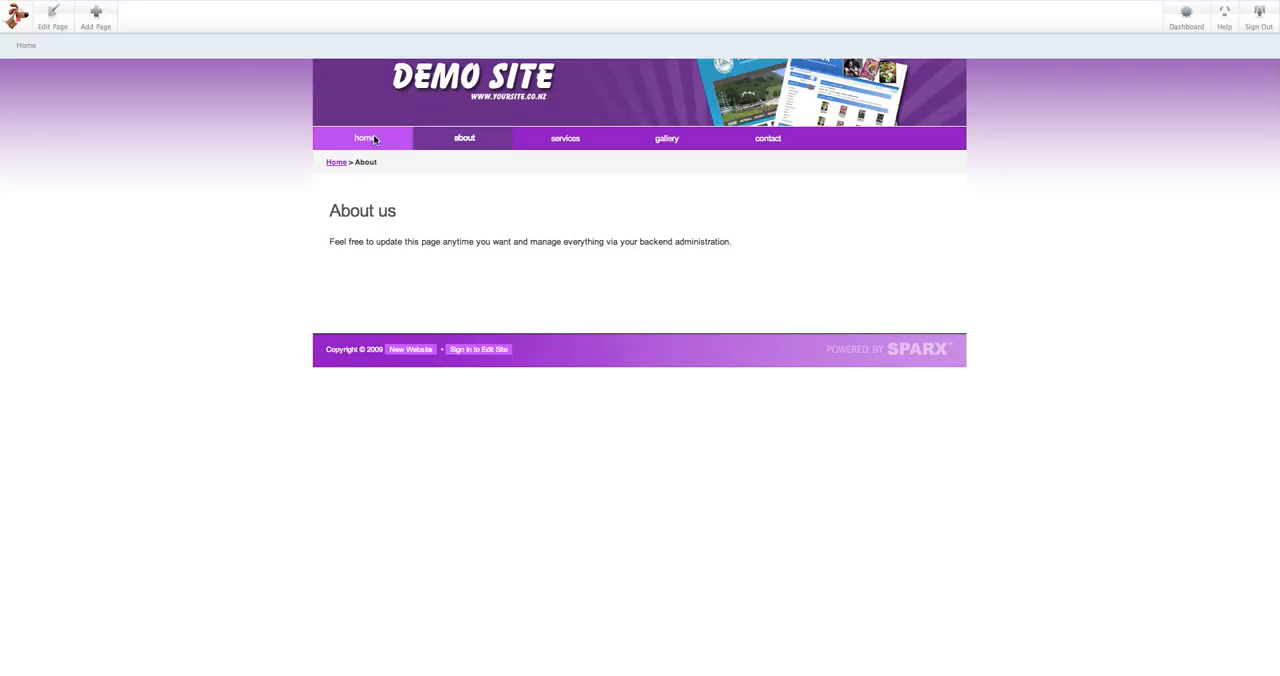
pyautogui.click(375, 140)
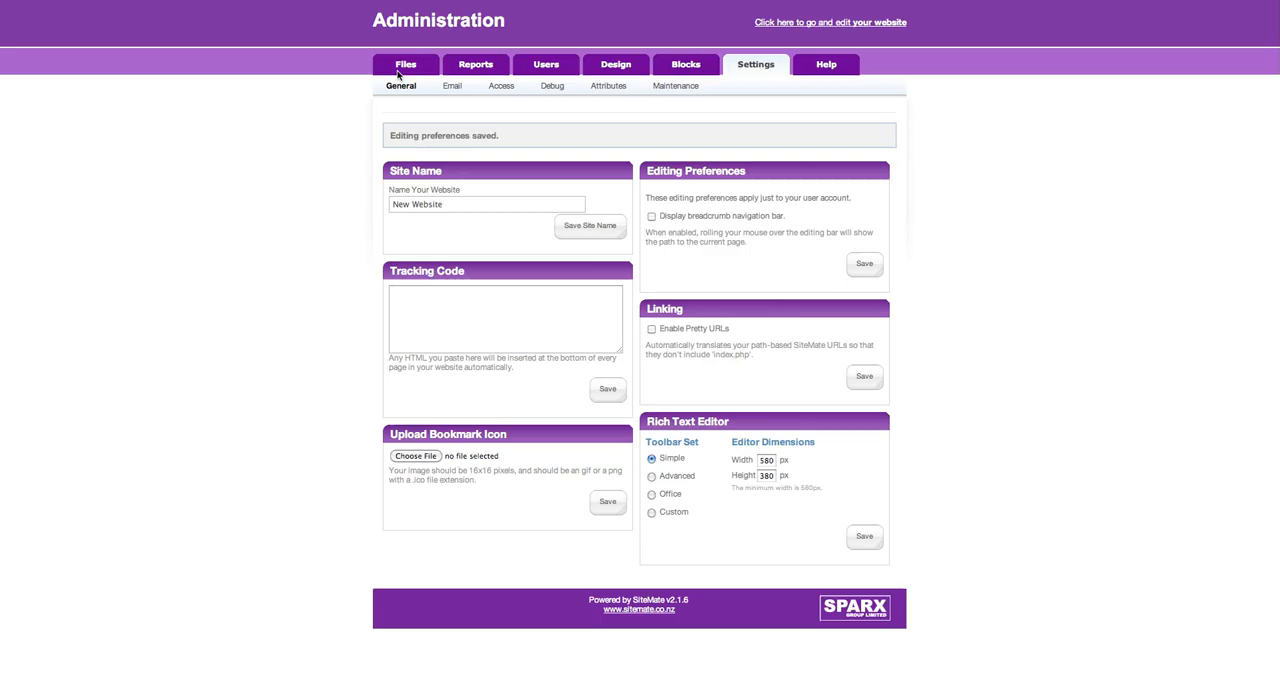
pyautogui.click(652, 330)
pyautogui.click(864, 376)
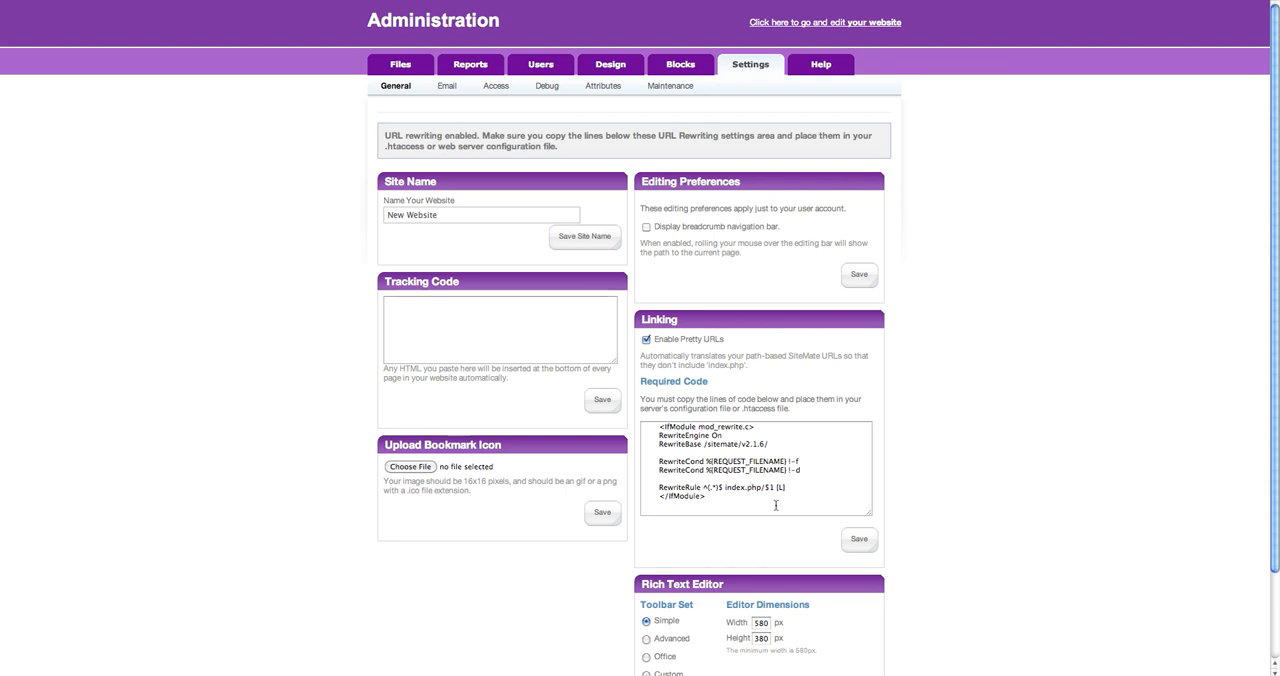
# Select the full block of required rewrite code shown for the Pretty URLs setting.
pyautogui.moveTo(776, 507); pyautogui.dragTo(640, 431)
pyautogui.click(713, 468)
pyautogui.click(714, 499)
pyautogui.moveTo(705, 496); pyautogui.dragTo(638, 420)
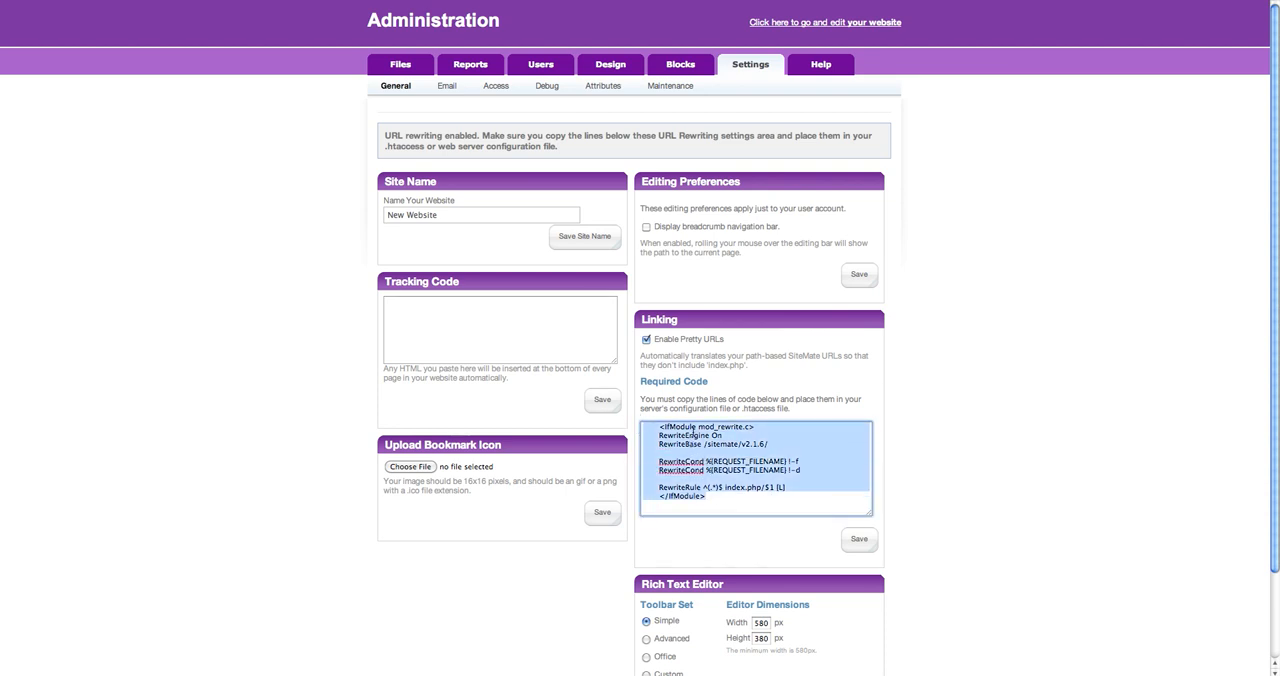
pyautogui.click(754, 389)
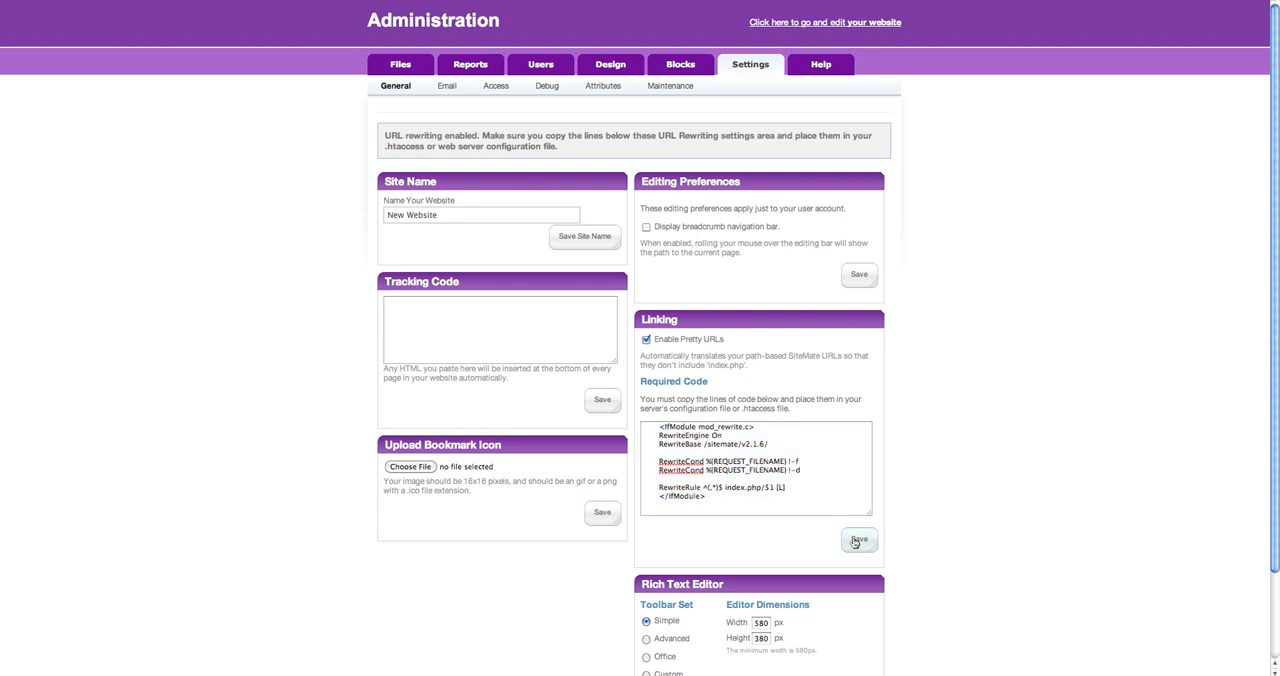
pyautogui.click(741, 438)
pyautogui.press('super+a')
pyautogui.click(783, 488)
pyautogui.moveTo(789, 491); pyautogui.dragTo(648, 414)
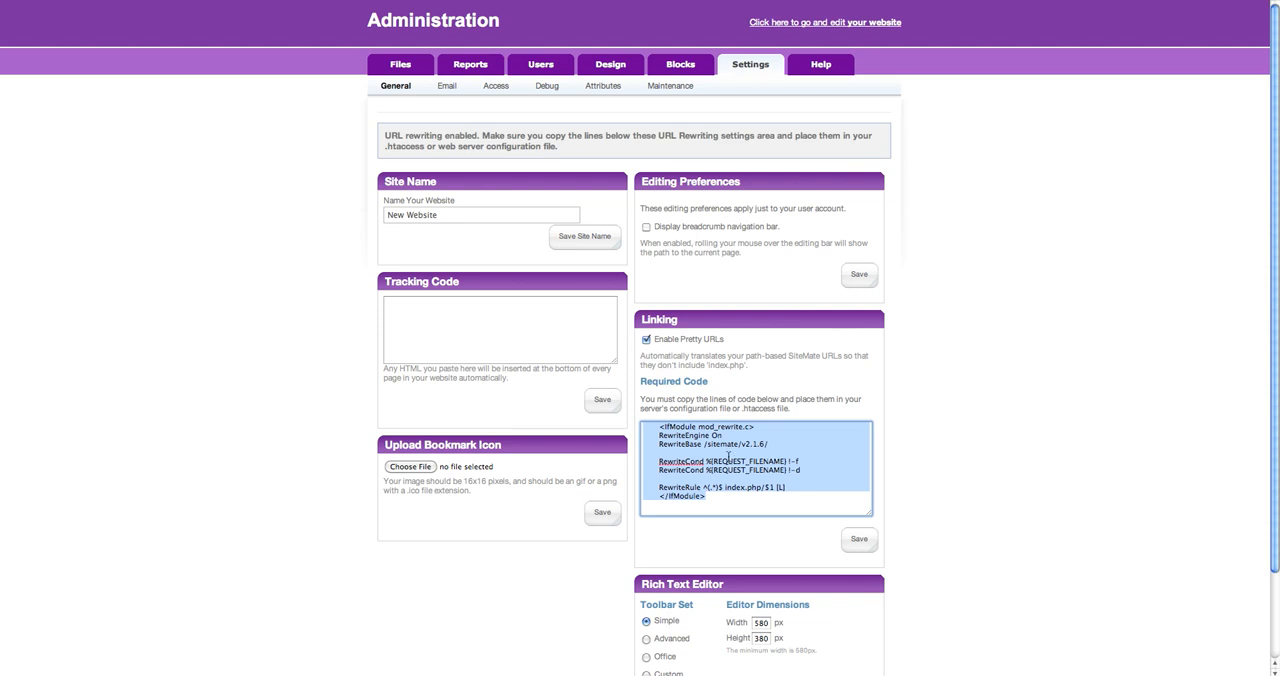
pyautogui.click(728, 455)
pyautogui.moveTo(728, 506); pyautogui.dragTo(755, 493)
pyautogui.click(693, 452)
pyautogui.scroll(-2, 757, 350)
pyautogui.scroll(-1, 785, 355)
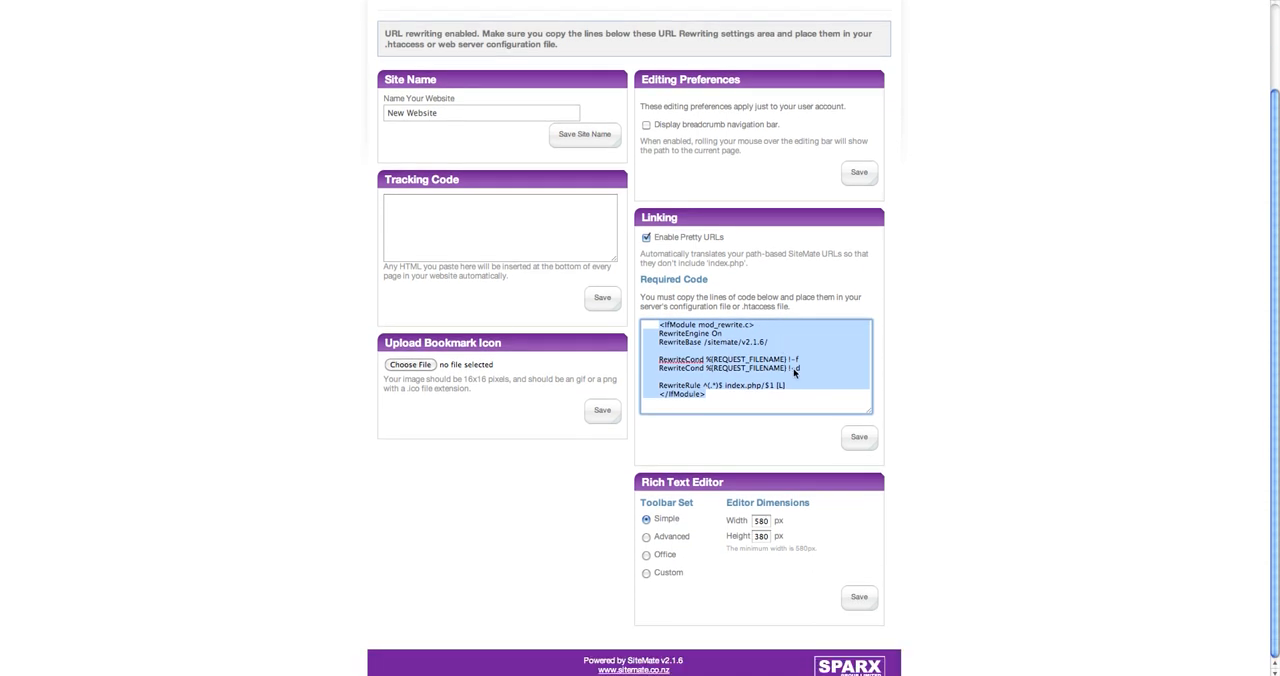
pyautogui.click(780, 404)
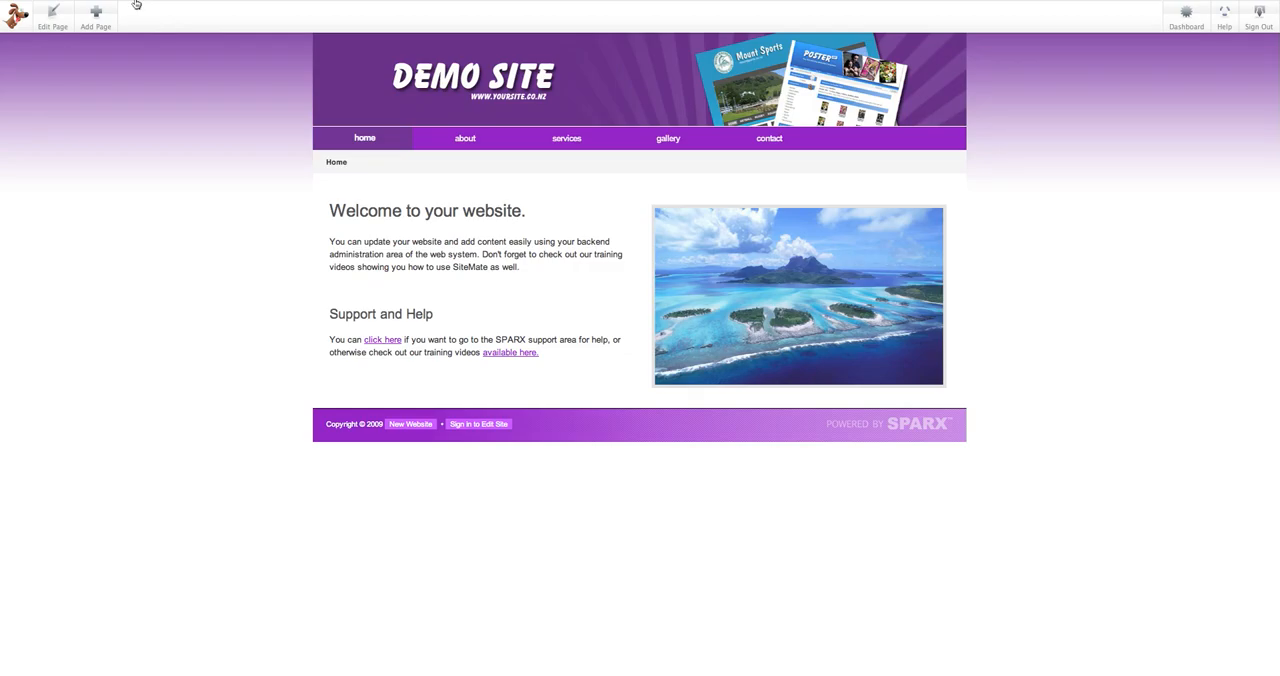
# Put the website's home page into edit mode and open a new Content block in the Main area to view its editor.
pyautogui.click(53, 18)
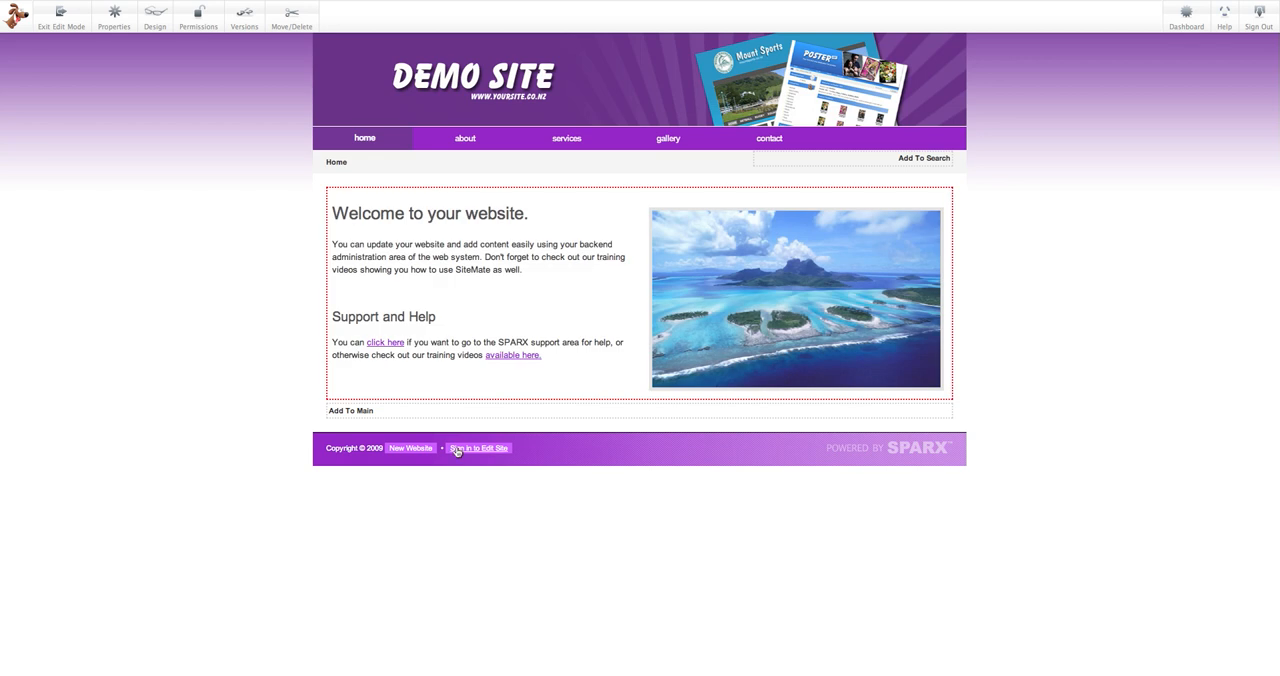
pyautogui.click(455, 414)
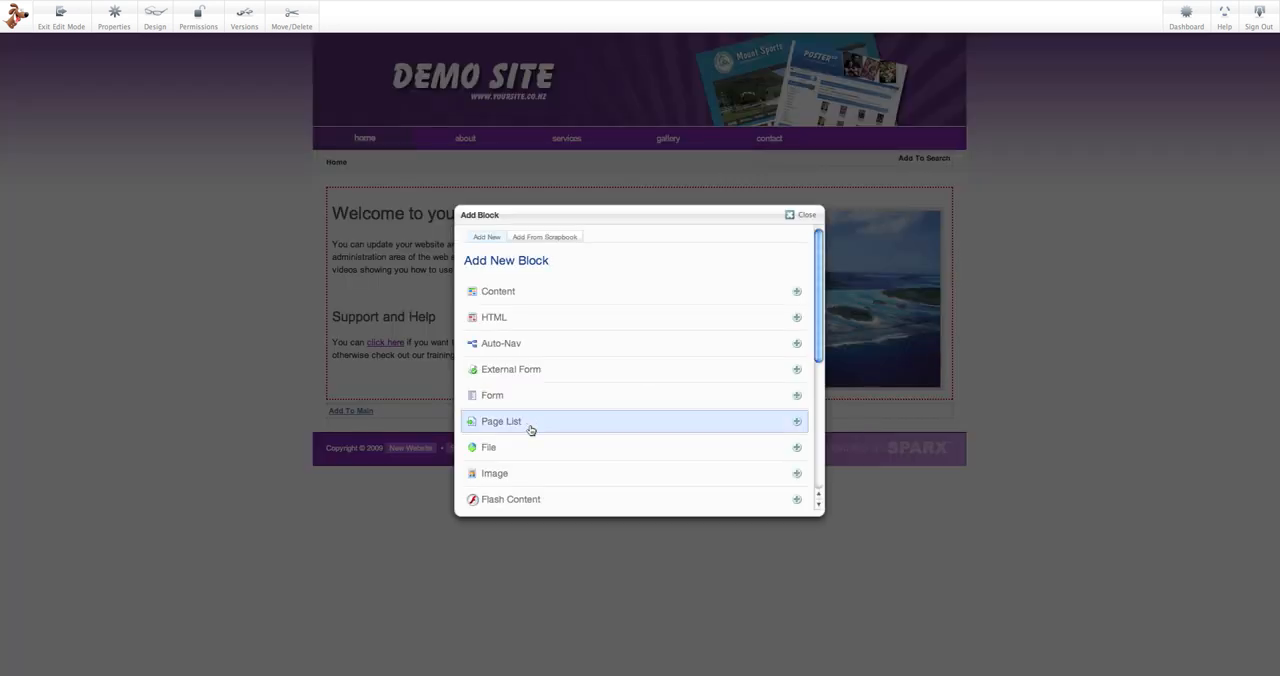
pyautogui.click(577, 296)
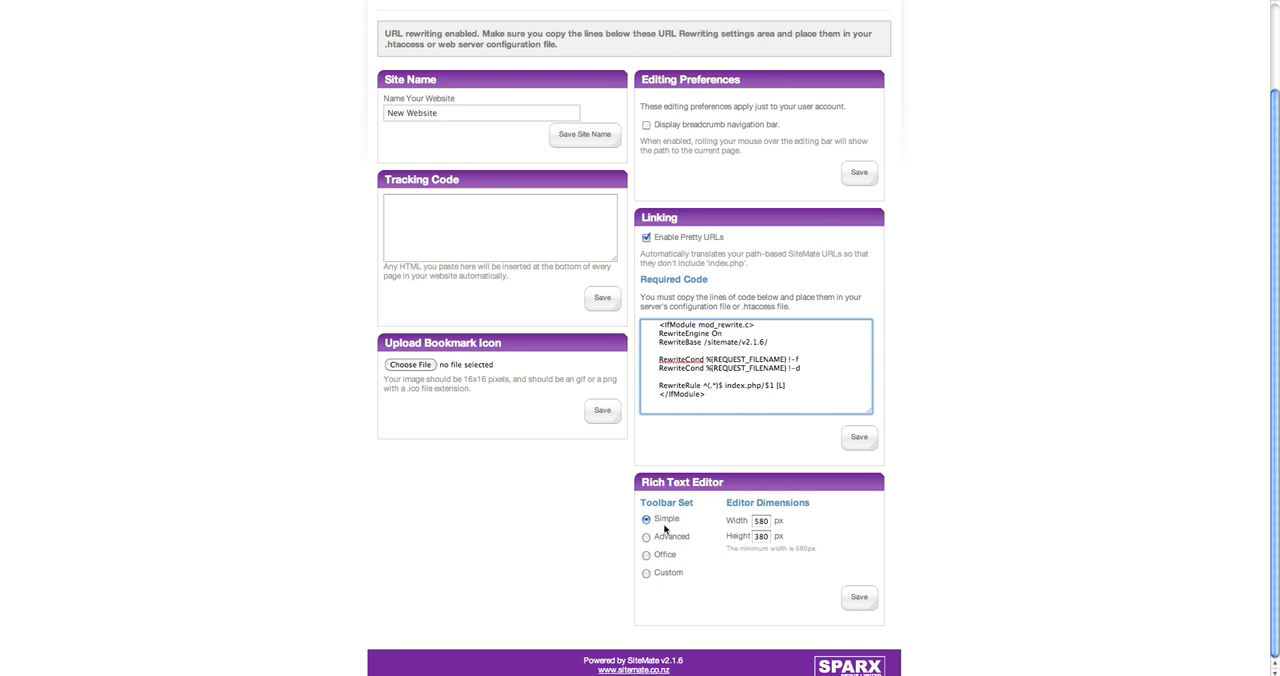
# Set the rich text editor's toolbar set to Advanced in the general settings and save.
pyautogui.doubleClick(761, 521)
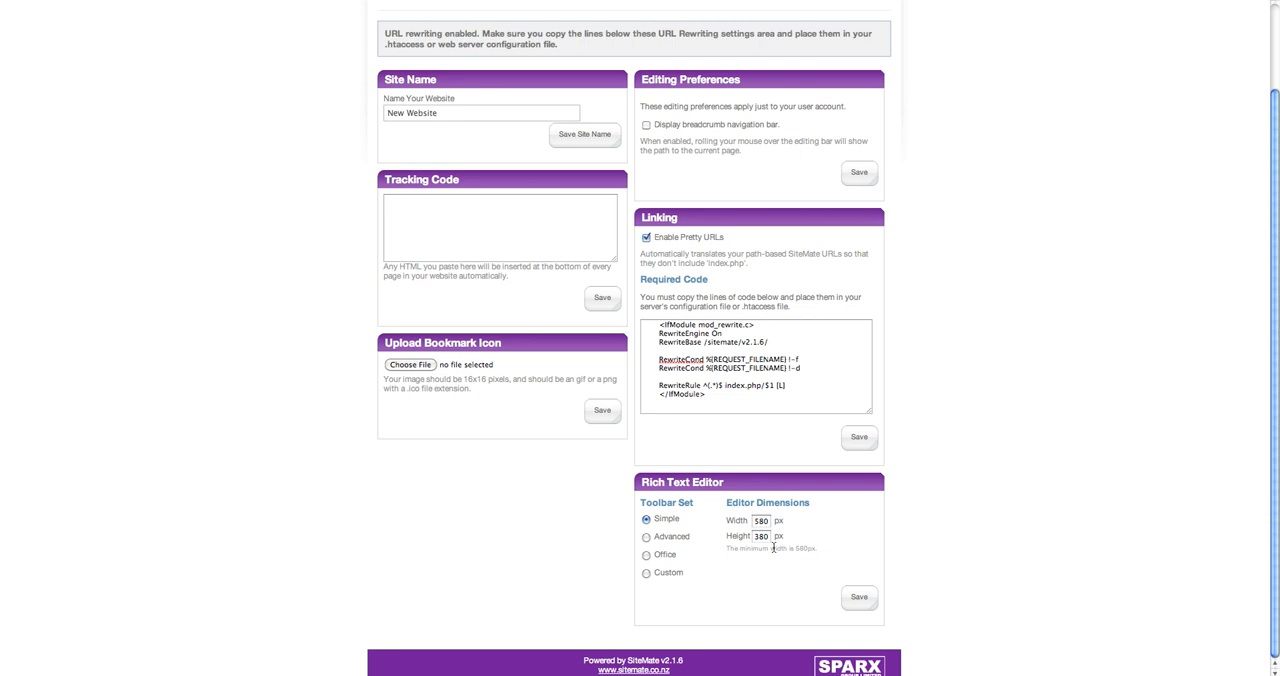
pyautogui.click(647, 537)
pyautogui.click(860, 598)
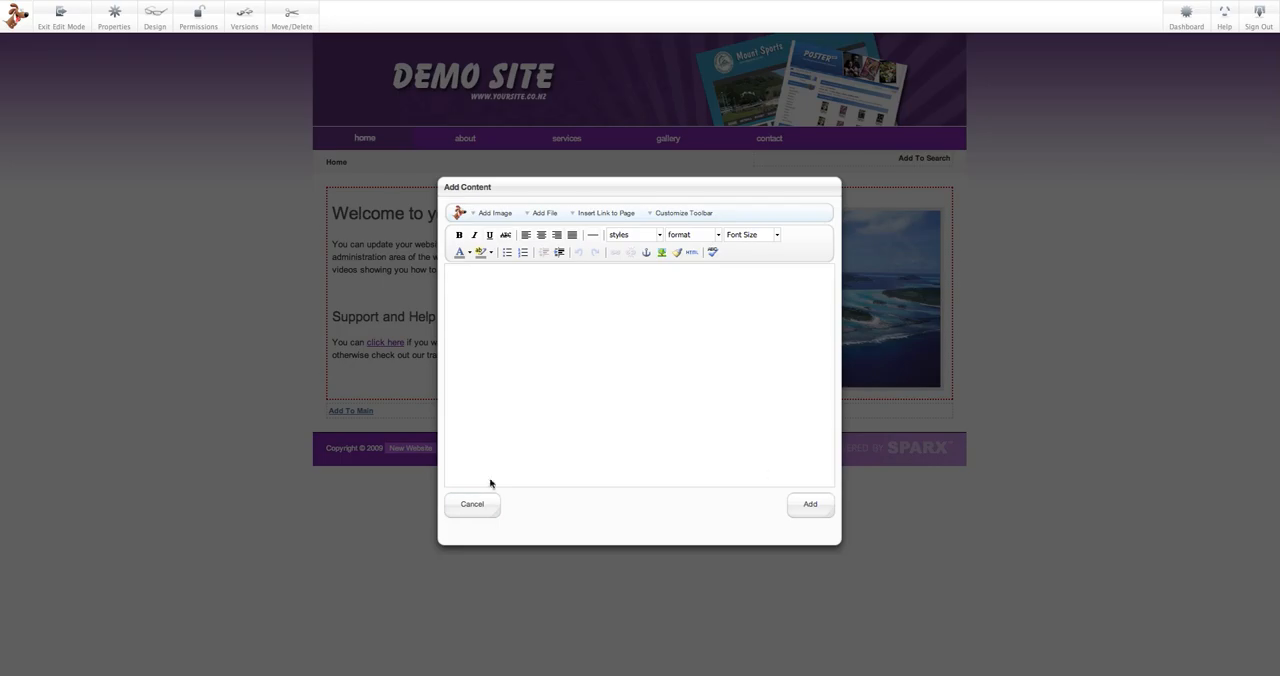
# Cancel the open block and reopen a new Content block in the home page's Main area to inspect the editor toolbar.
pyautogui.click(475, 504)
pyautogui.click(470, 416)
pyautogui.click(557, 293)
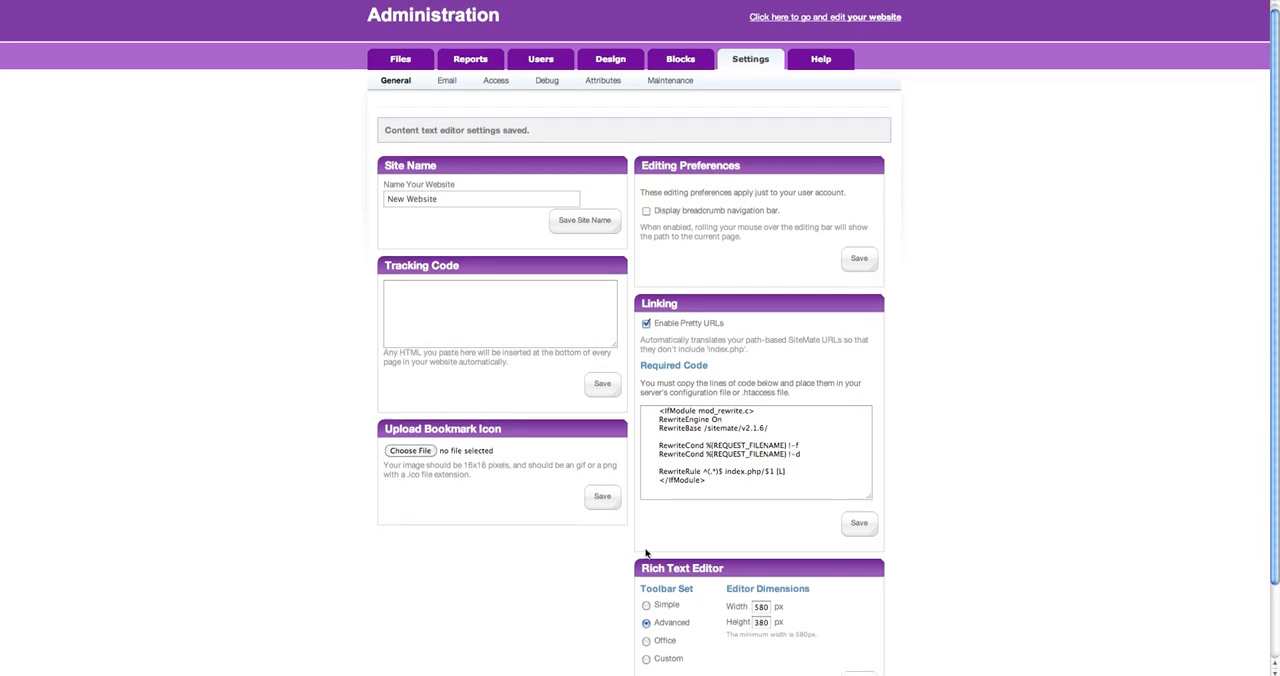
# Set the rich text editor dimensions to 800 px wide and 500 px high and save.
pyautogui.scroll(-1, 655, 520)
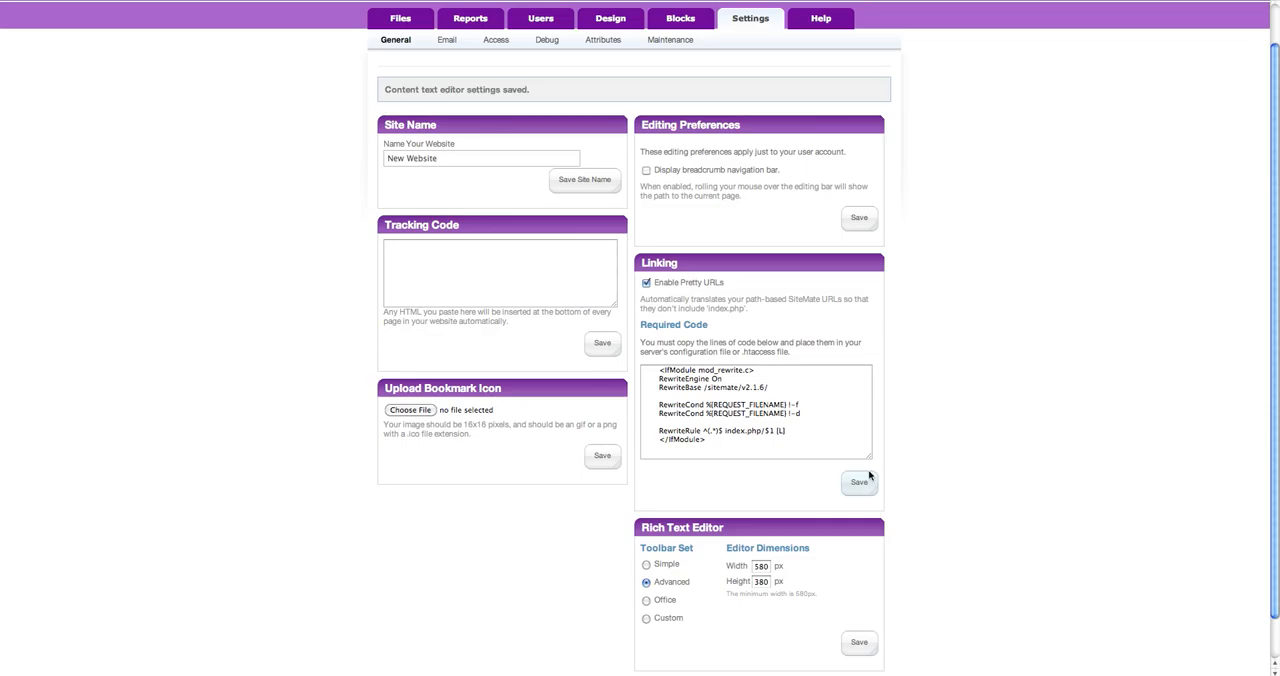
pyautogui.scroll(-1, 757, 536)
pyautogui.doubleClick(760, 521)
pyautogui.write('800')
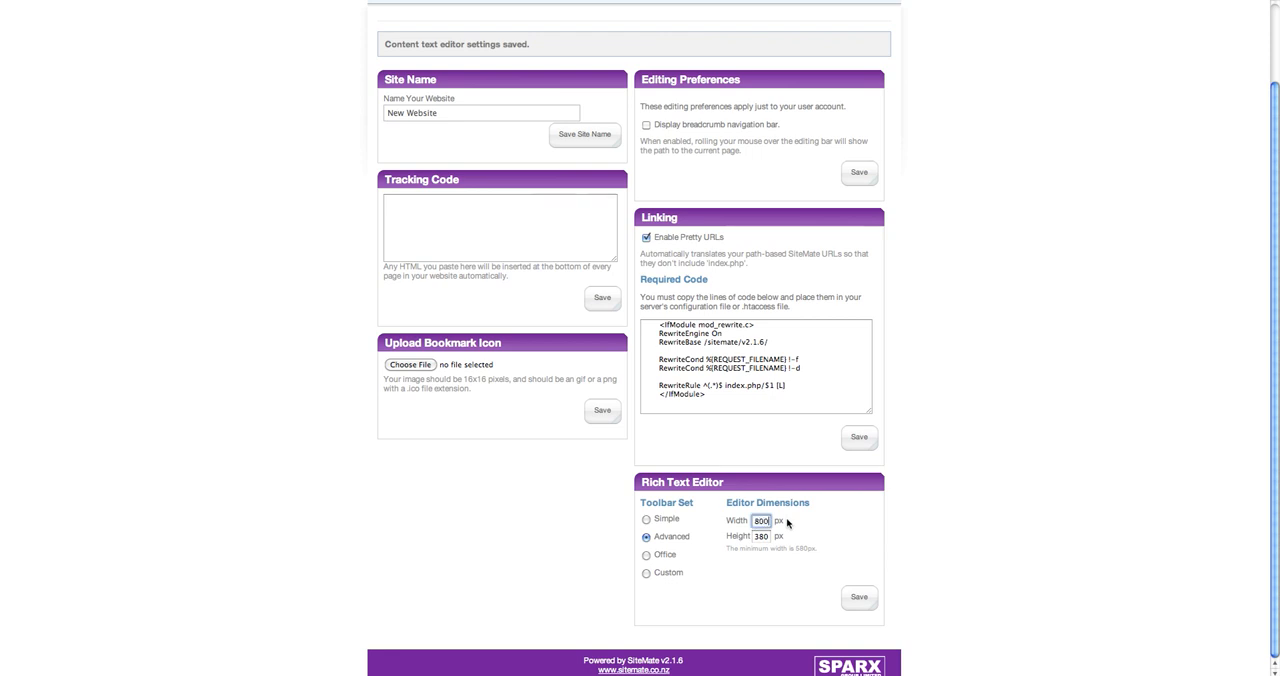
pyautogui.press('Tab')
pyautogui.write('50')
pyautogui.click(838, 531)
pyautogui.click(859, 598)
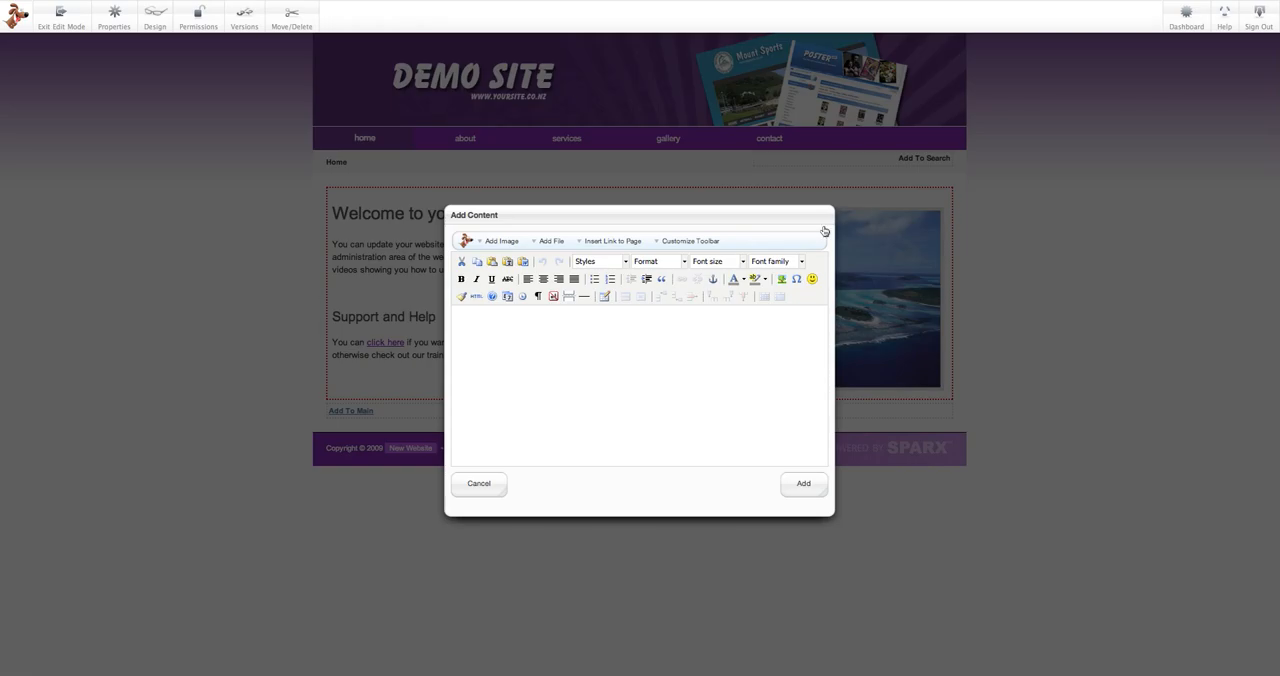
# Cancel the old Add Content dialog and open a fresh Content block in Main to check the editor's size.
pyautogui.click(500, 483)
pyautogui.click(454, 418)
pyautogui.click(410, 290)
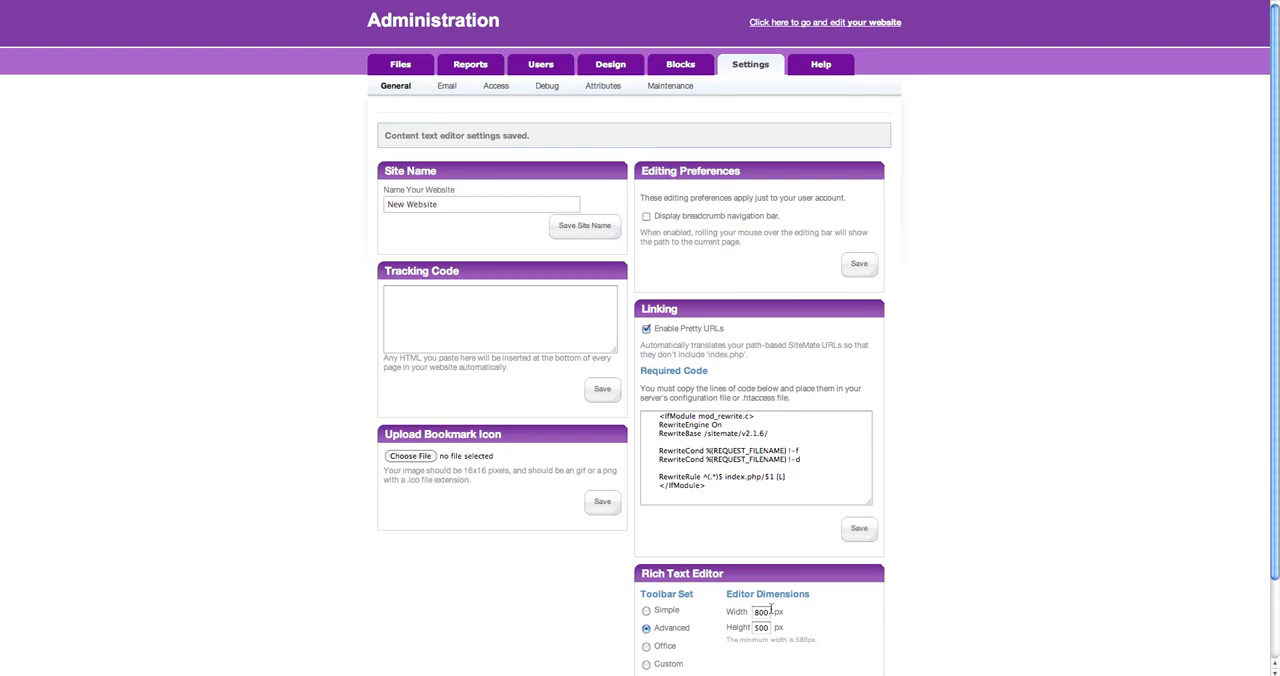
# Set the rich text editor width to 1200 px and save the editor settings.
pyautogui.doubleClick(756, 612)
pyautogui.write('10')
pyautogui.scroll(-1, 840, 640)
pyautogui.click(851, 650)
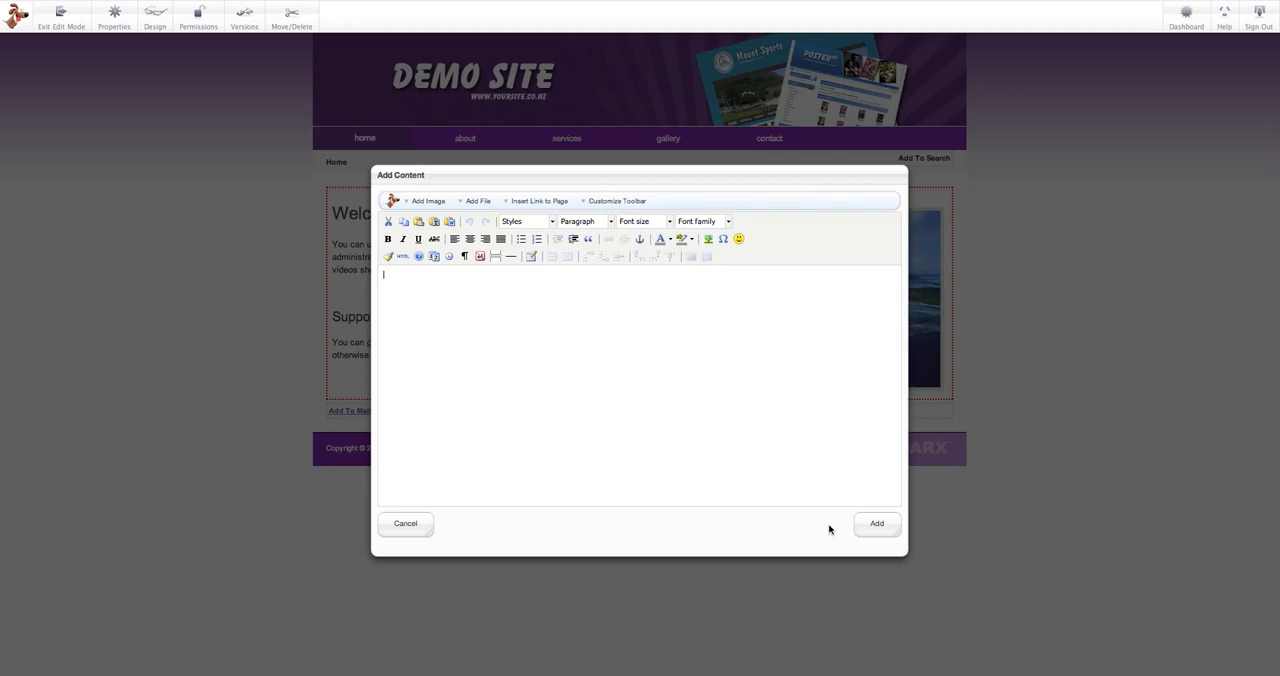
# Cancel the new block, open the existing welcome content block for editing to examine the editor's width, and cancel without changes.
pyautogui.click(408, 527)
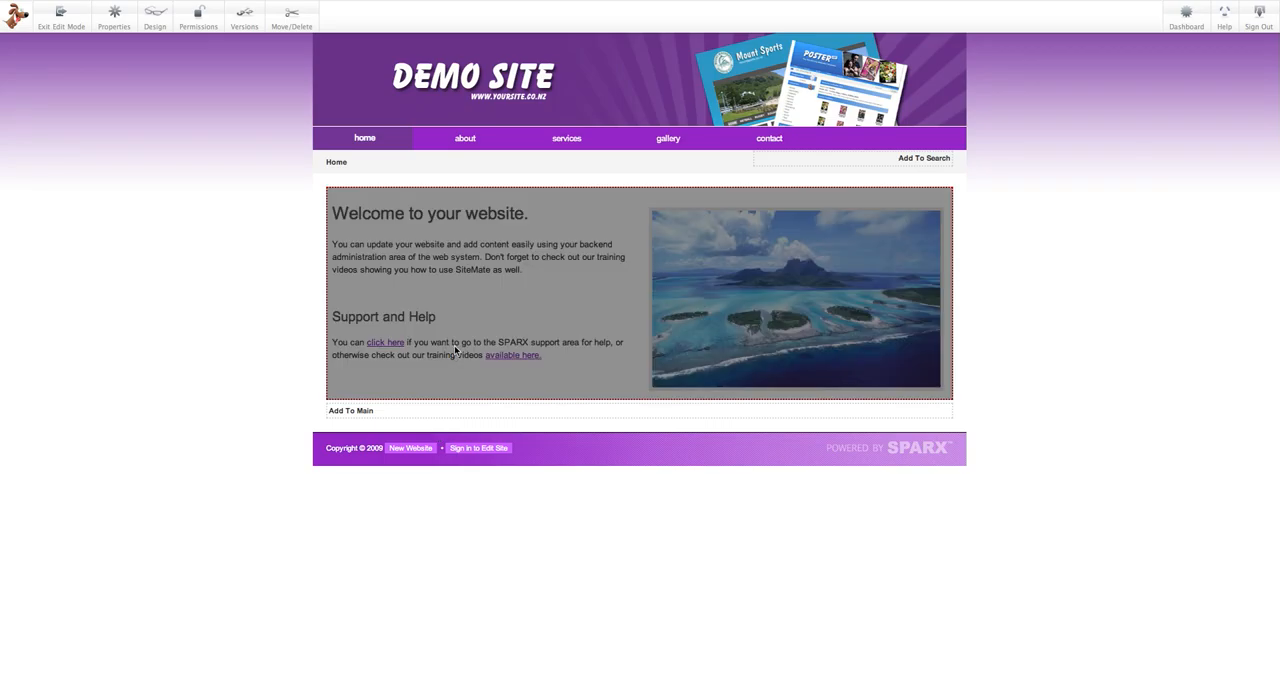
pyautogui.click(455, 349)
pyautogui.click(470, 355)
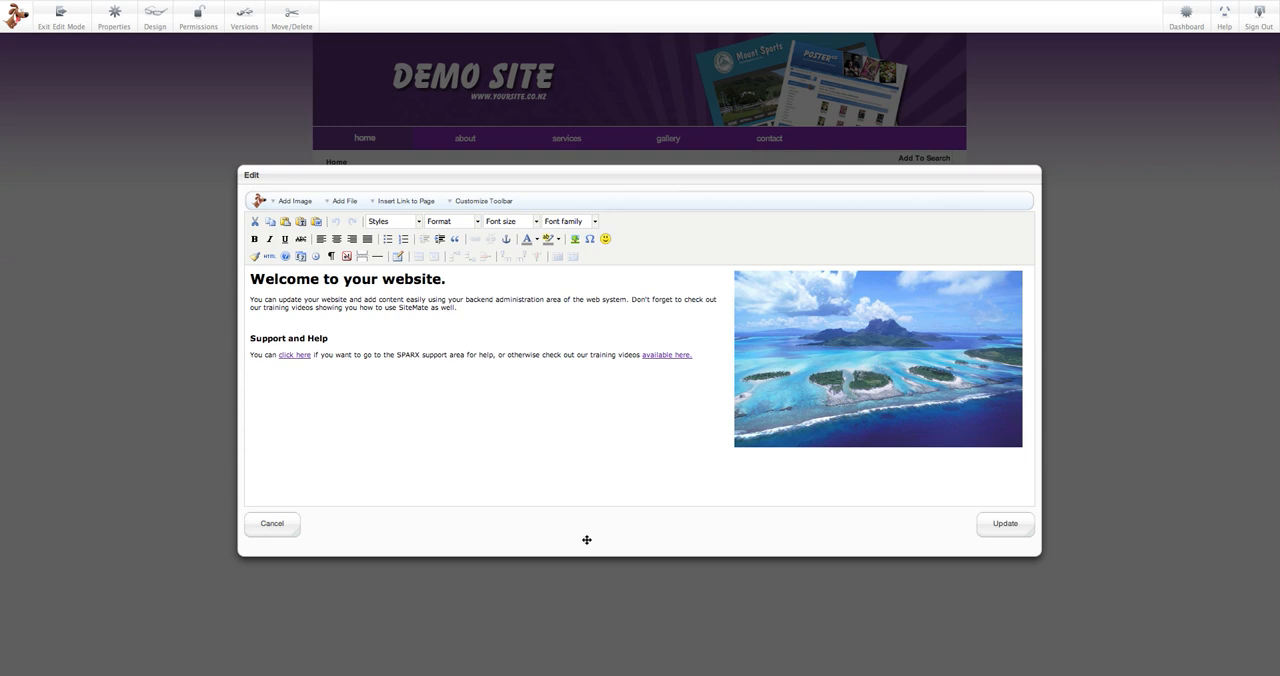
pyautogui.moveTo(657, 186); pyautogui.dragTo(651, 138)
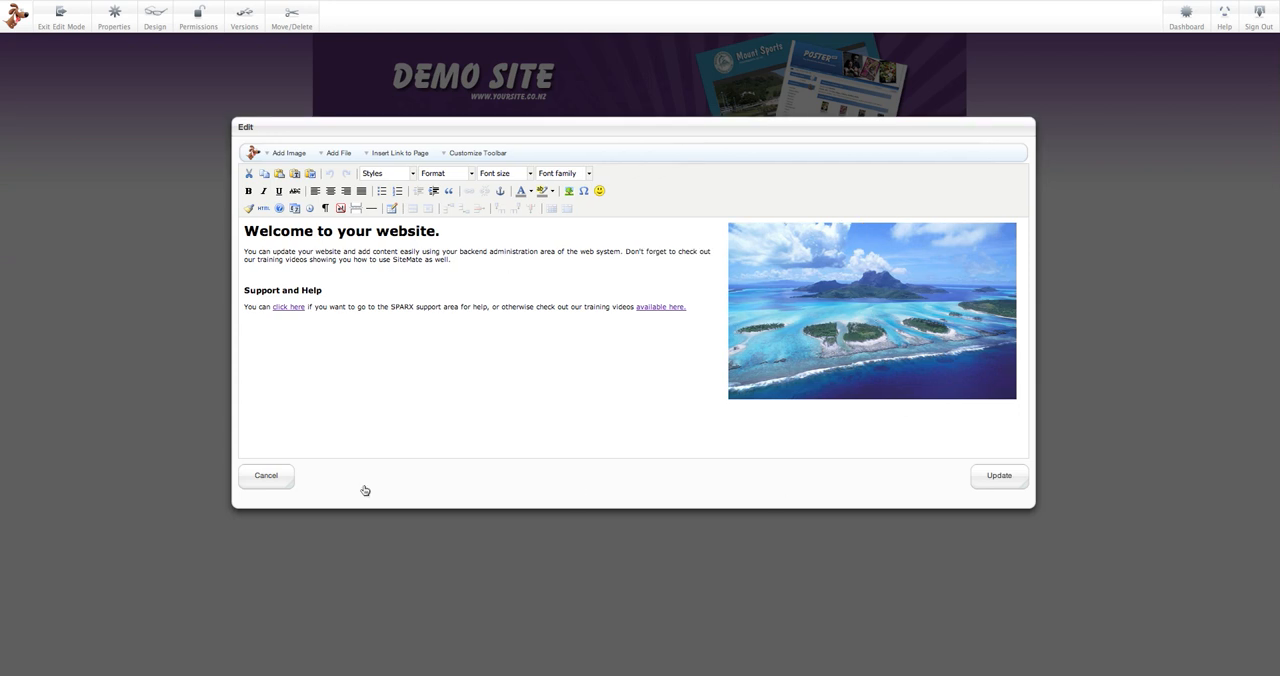
pyautogui.click(286, 470)
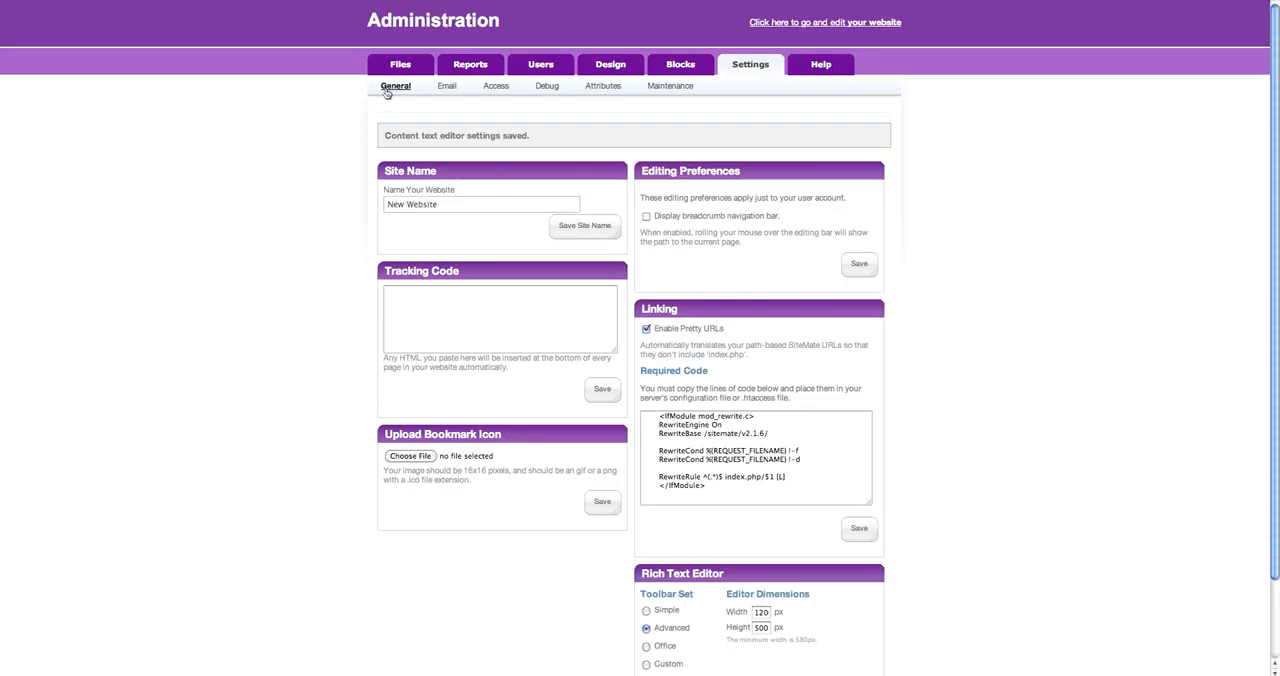
# Look over the email settings and set the site's viewing permission to Private in the access settings, updating the site permissions.
pyautogui.click(446, 87)
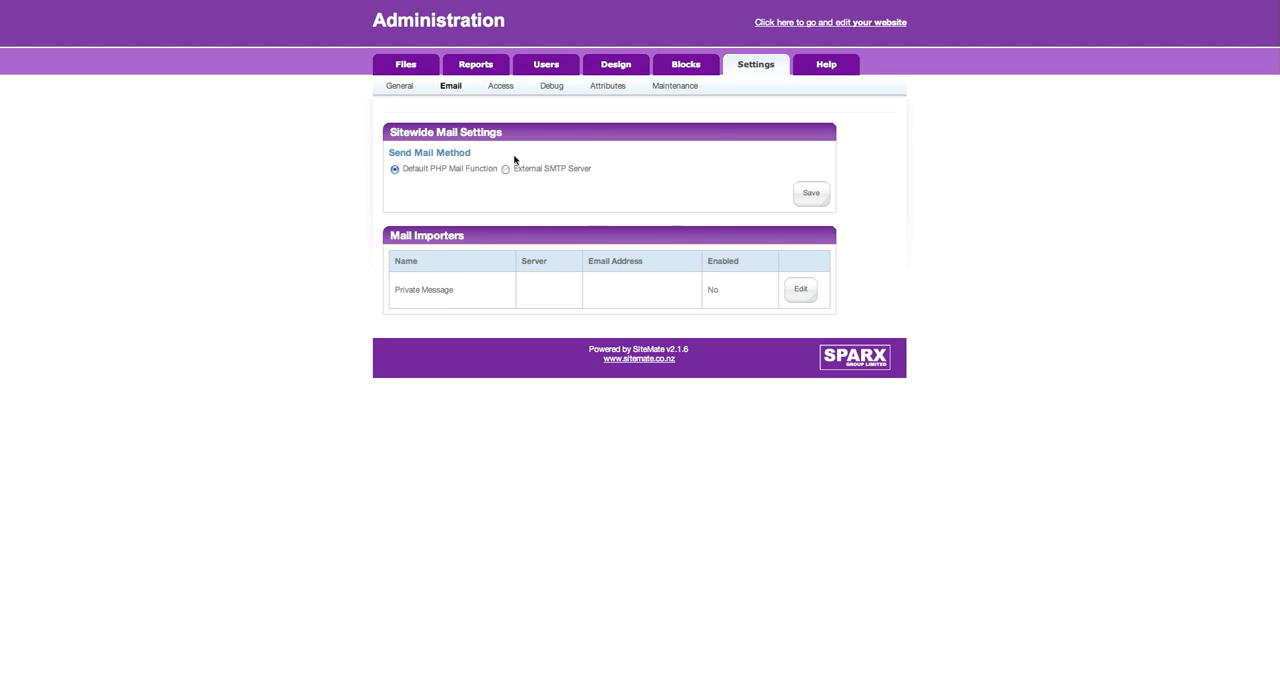
pyautogui.click(501, 87)
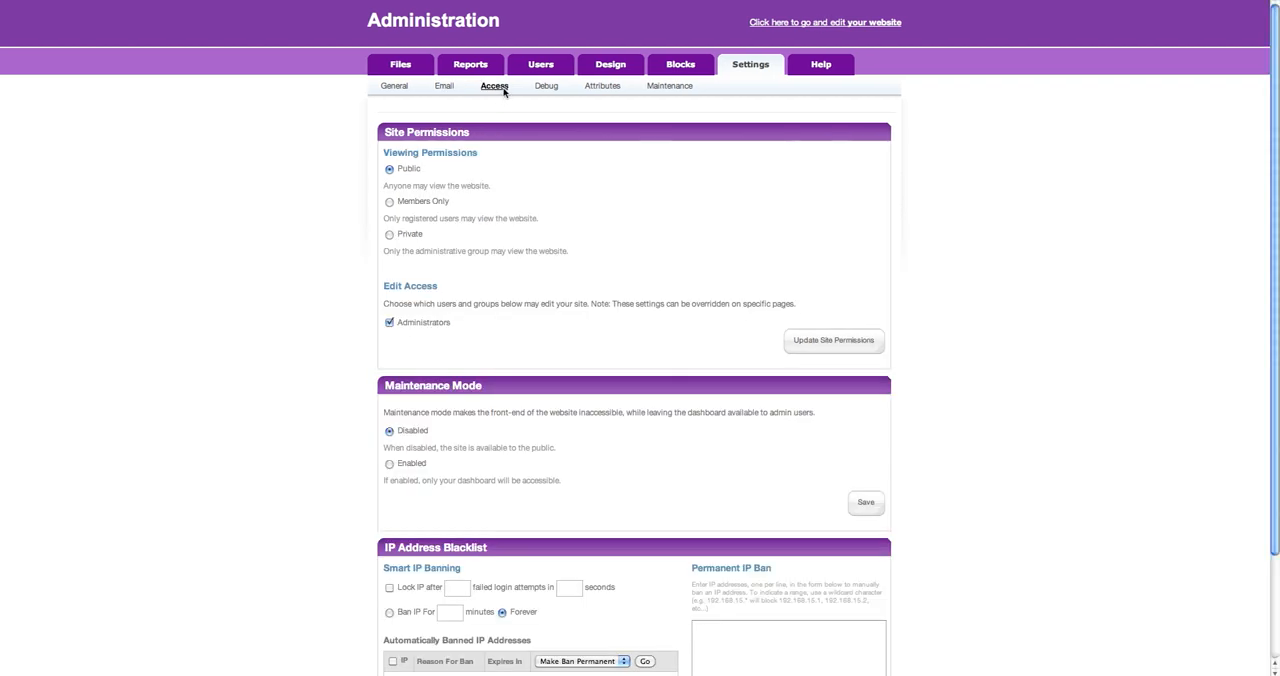
pyautogui.scroll(-3, 516, 130)
pyautogui.scroll(3, 516, 130)
pyautogui.click(389, 235)
pyautogui.click(836, 341)
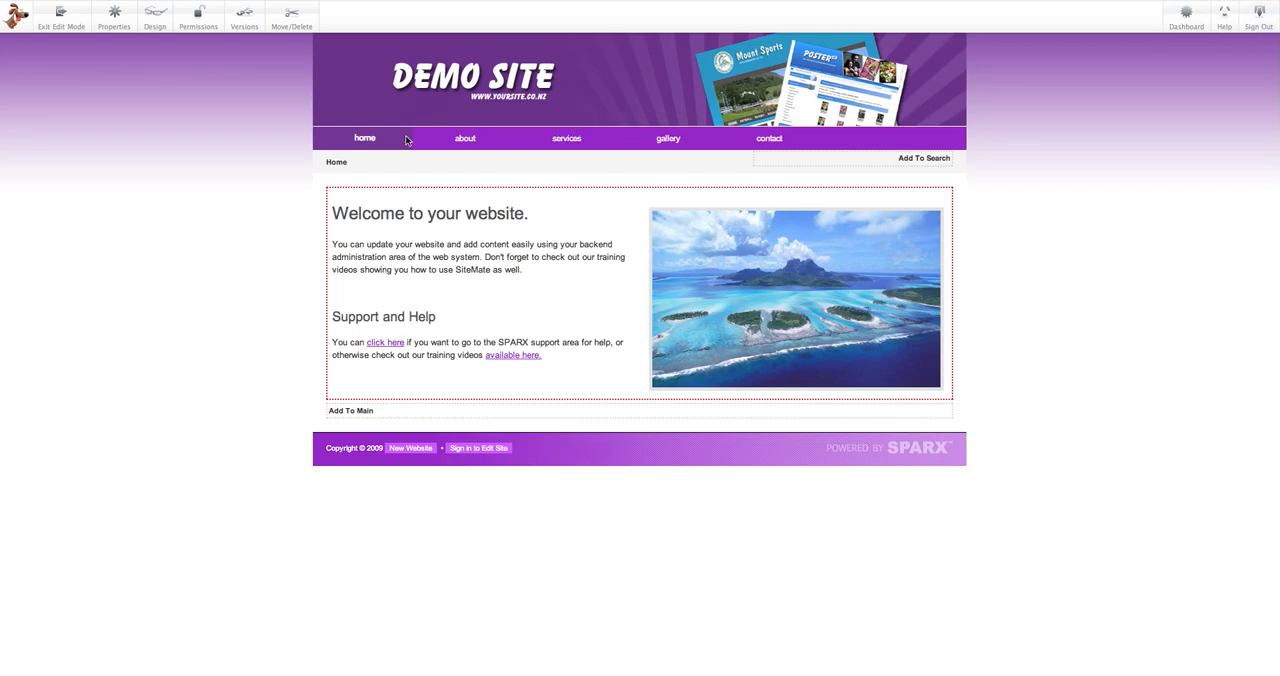
# Exit the home page's edit mode, discarding the edits.
pyautogui.click(61, 18)
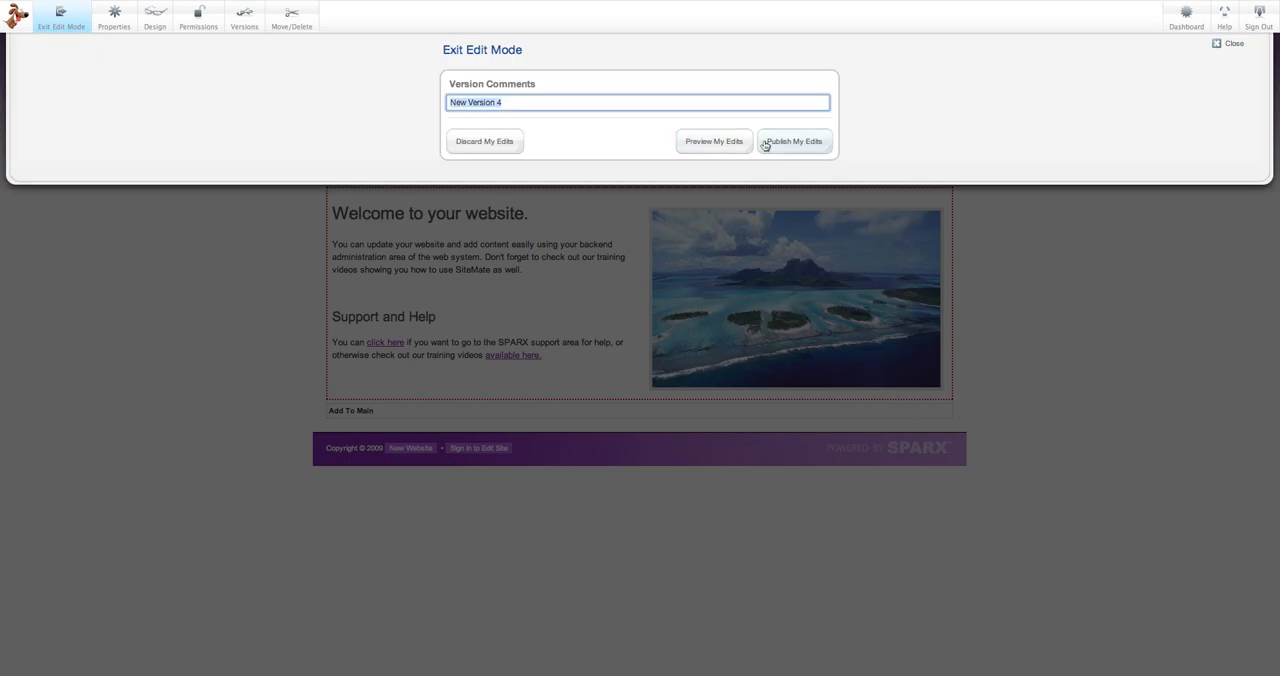
pyautogui.click(787, 143)
pyautogui.click(495, 142)
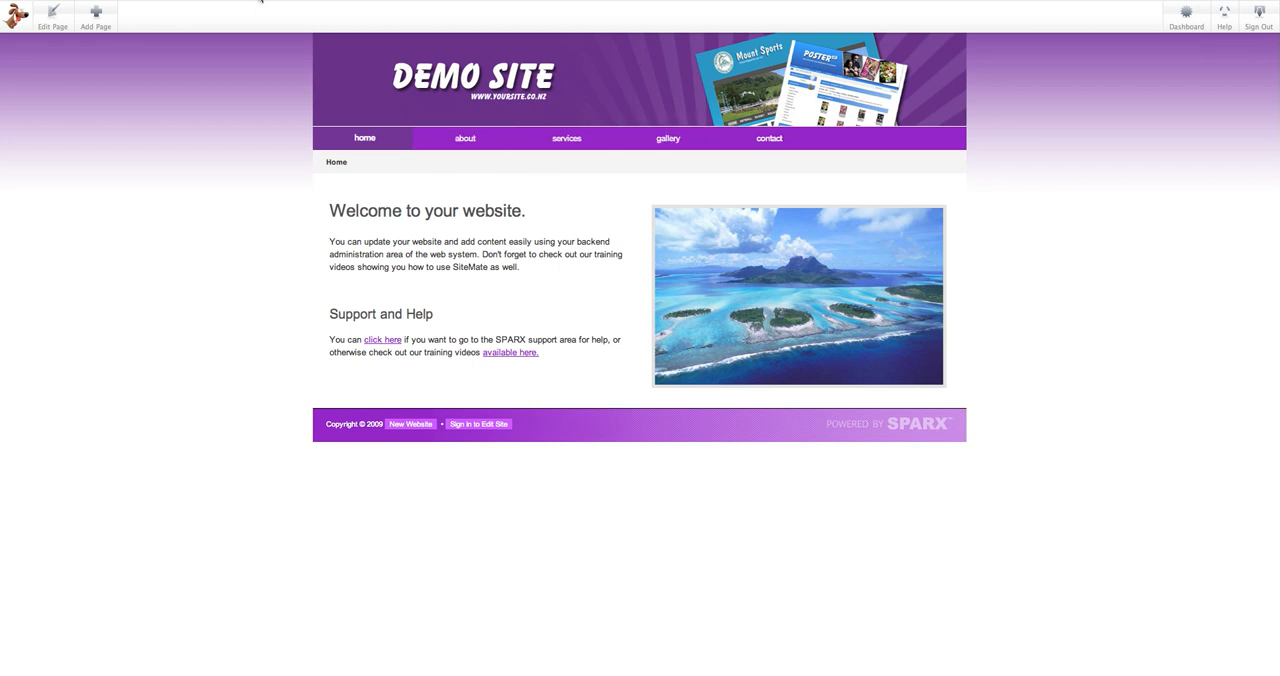
# Sign out of the site to check that private viewing demands a sign-in, and sign back in with the prefilled credentials.
pyautogui.click(1259, 14)
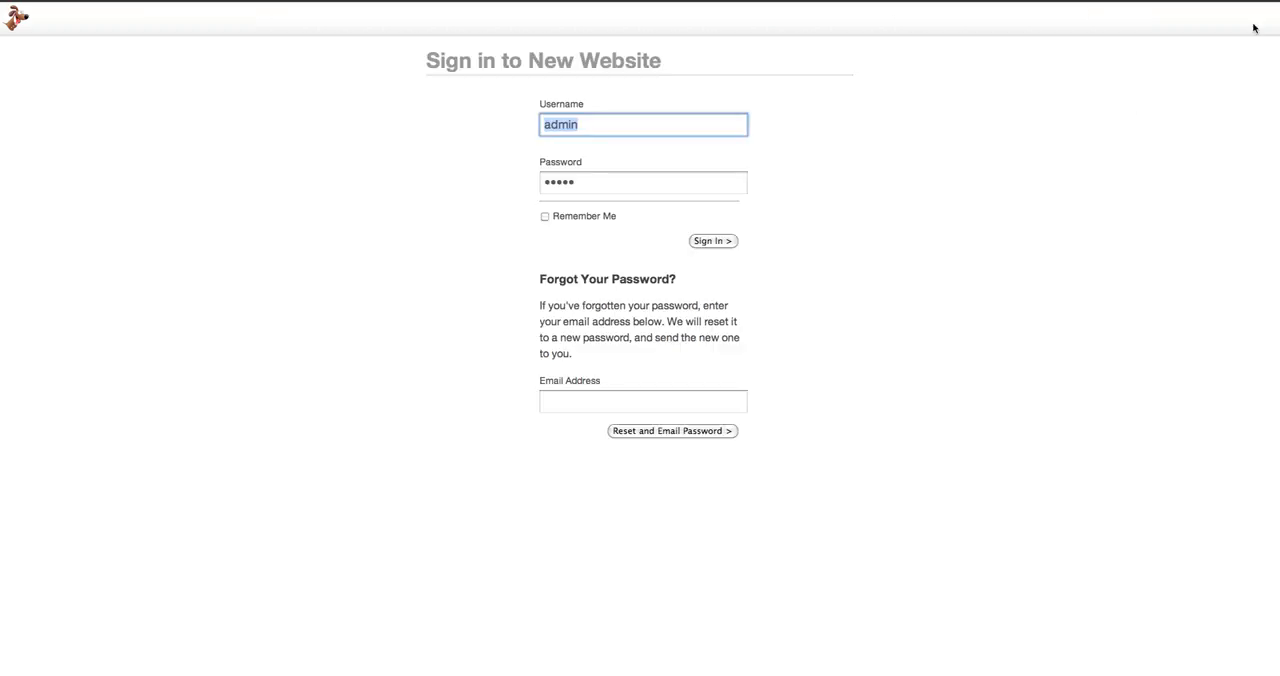
pyautogui.click(794, 210)
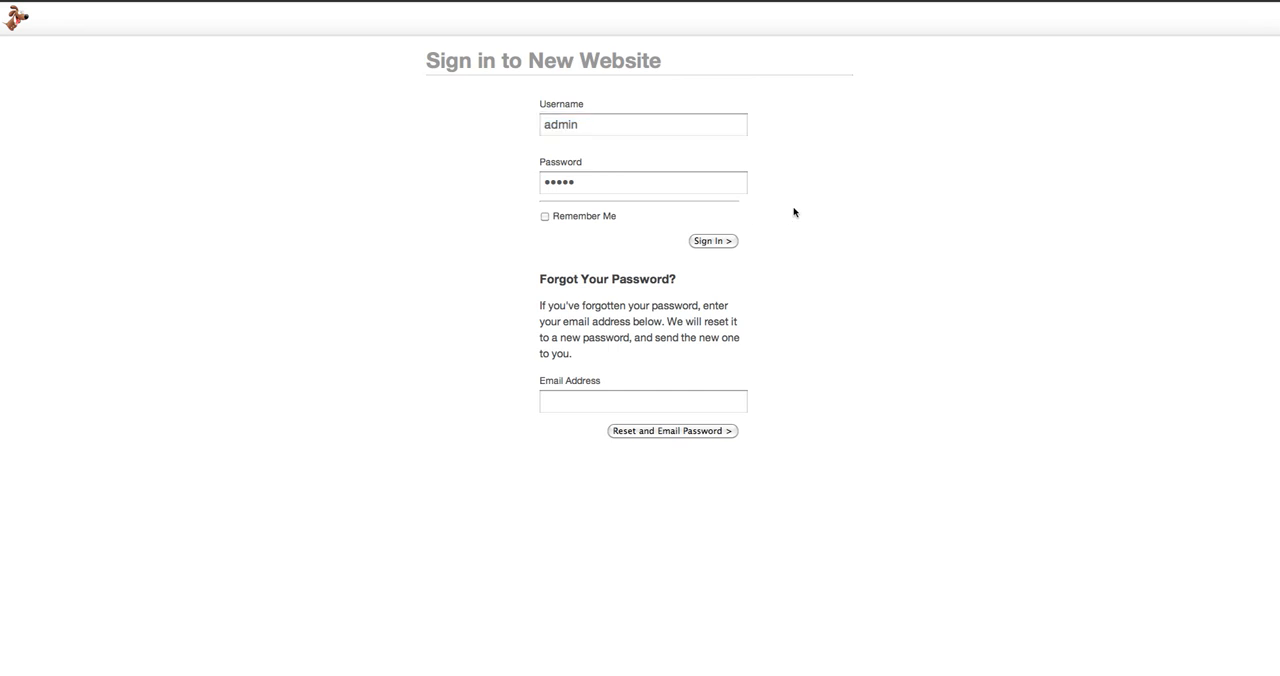
pyautogui.click(723, 243)
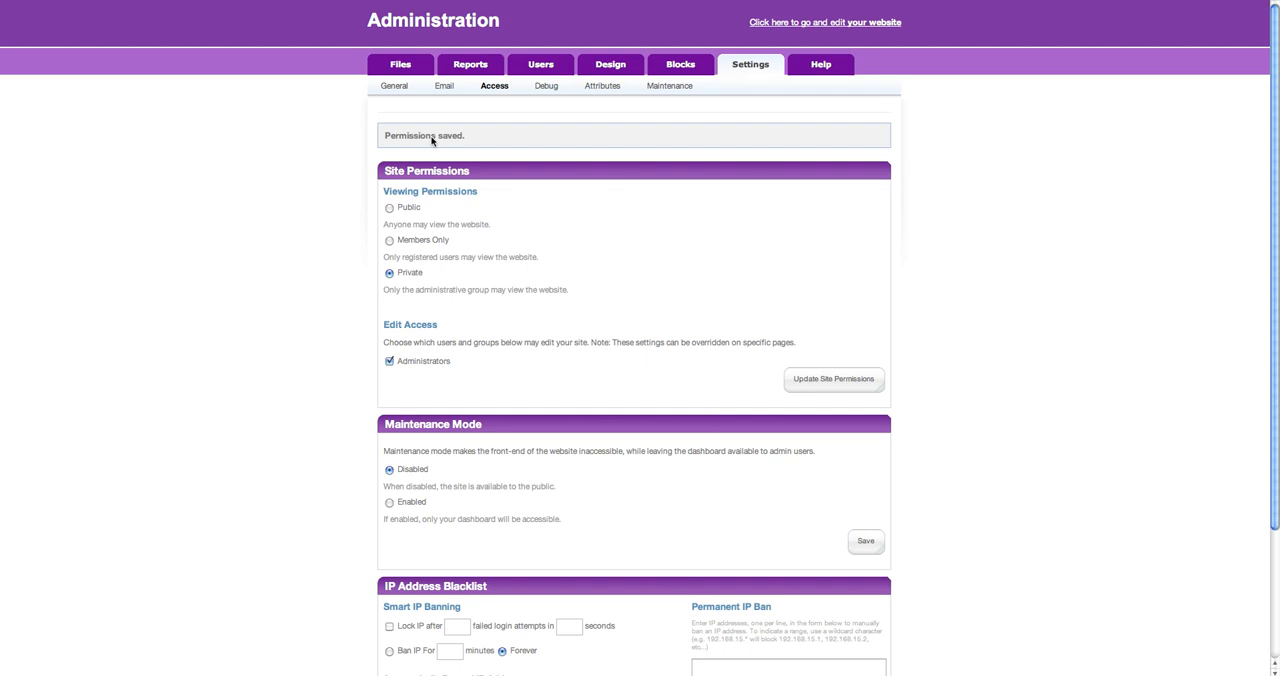
# Set the site's viewing permission to Public and update it, and disable pretty URLs in the general settings and save.
pyautogui.click(389, 207)
pyautogui.click(835, 384)
pyautogui.click(394, 86)
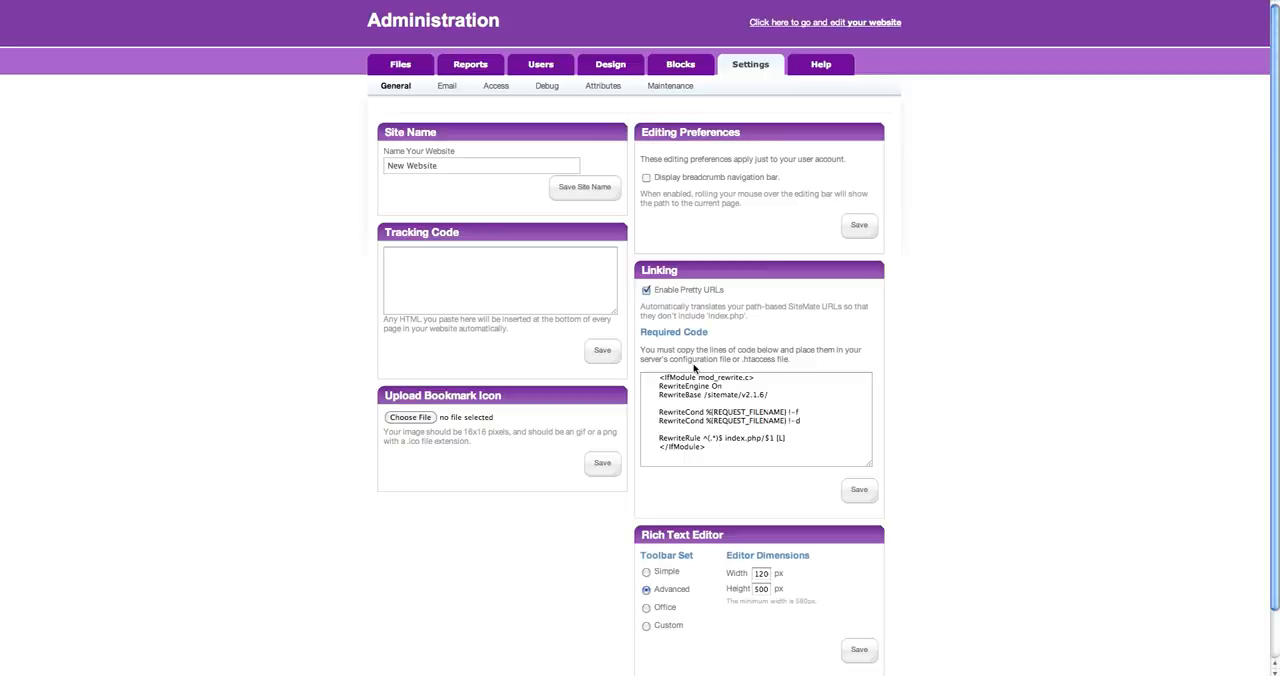
pyautogui.click(647, 291)
pyautogui.click(863, 489)
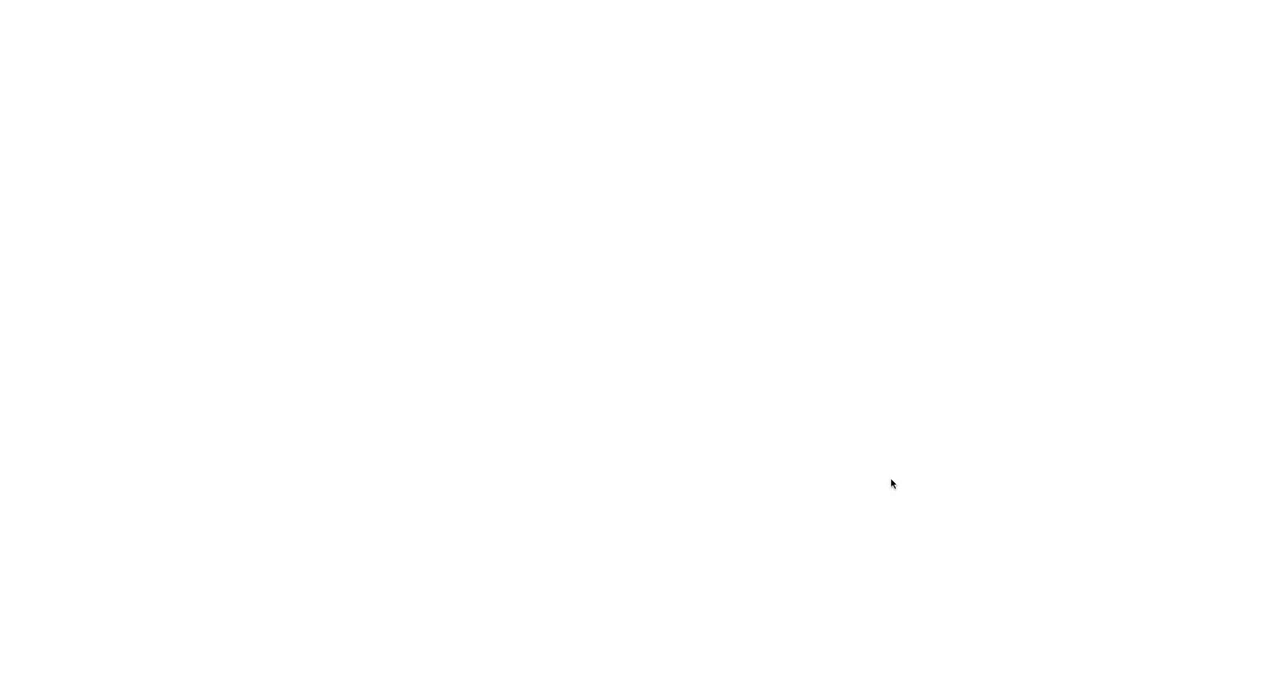
# Enable maintenance mode in the access settings and save it.
pyautogui.click(501, 87)
pyautogui.scroll(-3, 570, 210)
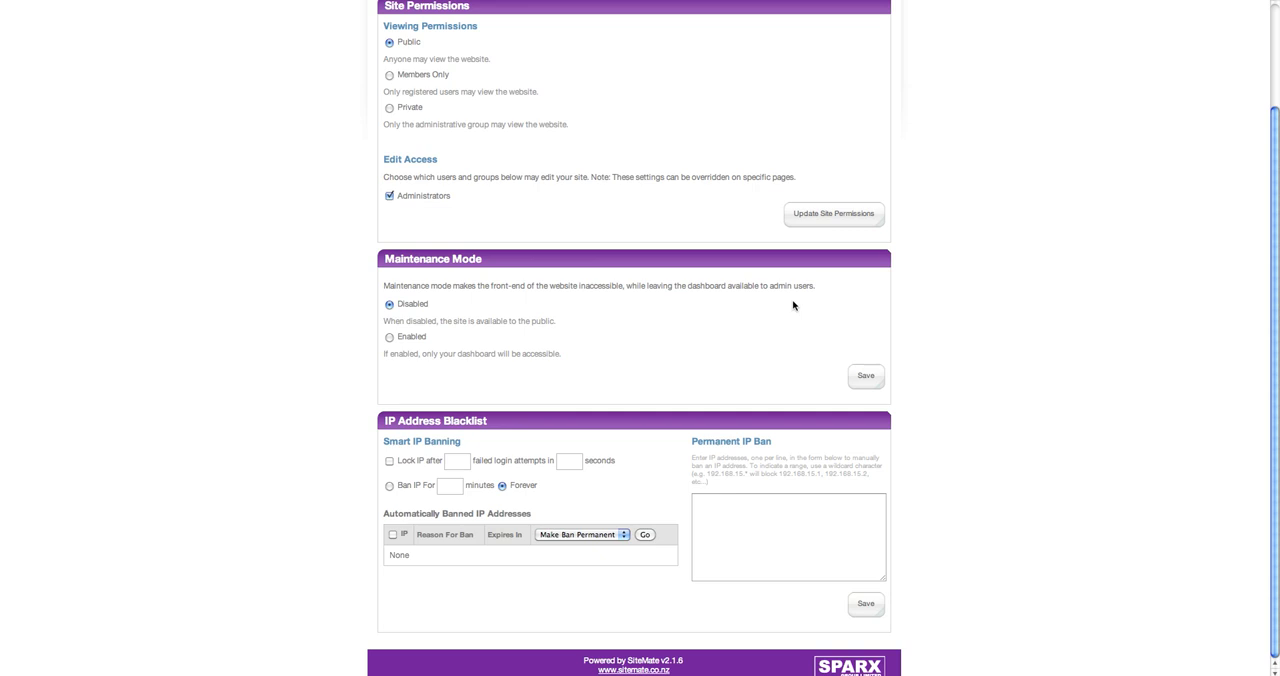
pyautogui.click(390, 338)
pyautogui.click(878, 378)
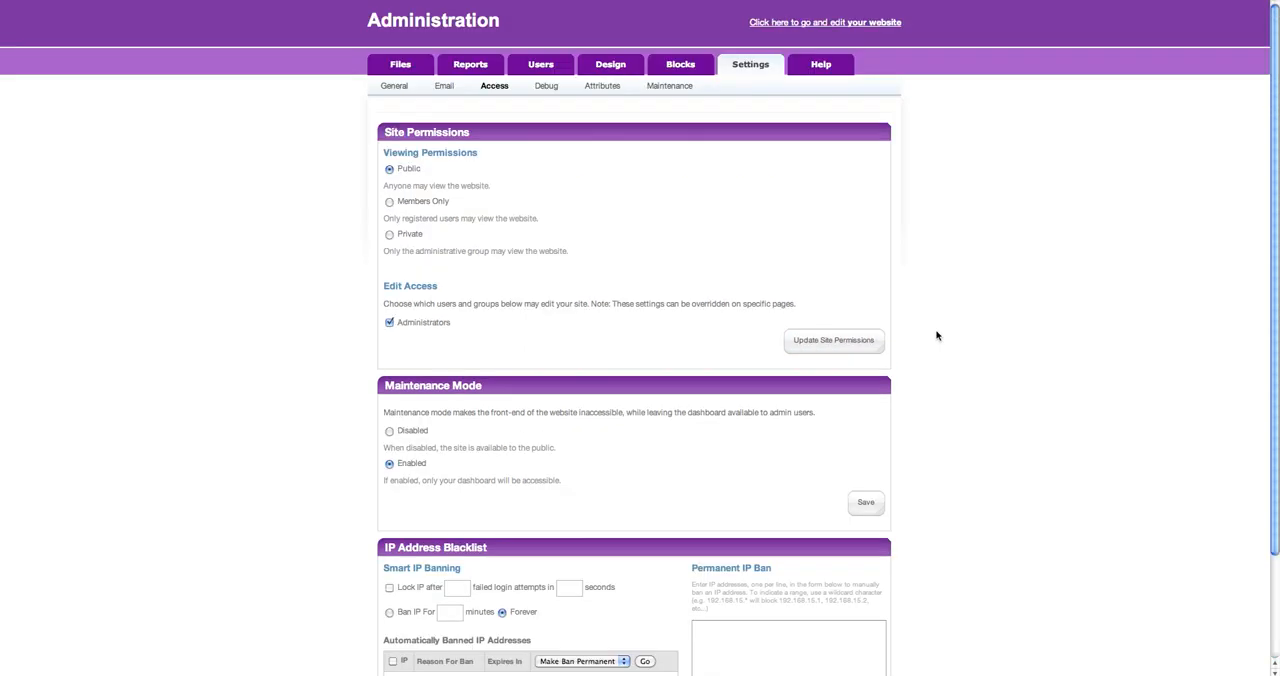
# Set maintenance mode back to Disabled in the access settings.
pyautogui.scroll(-1, 718, 333)
pyautogui.scroll(-2, 718, 333)
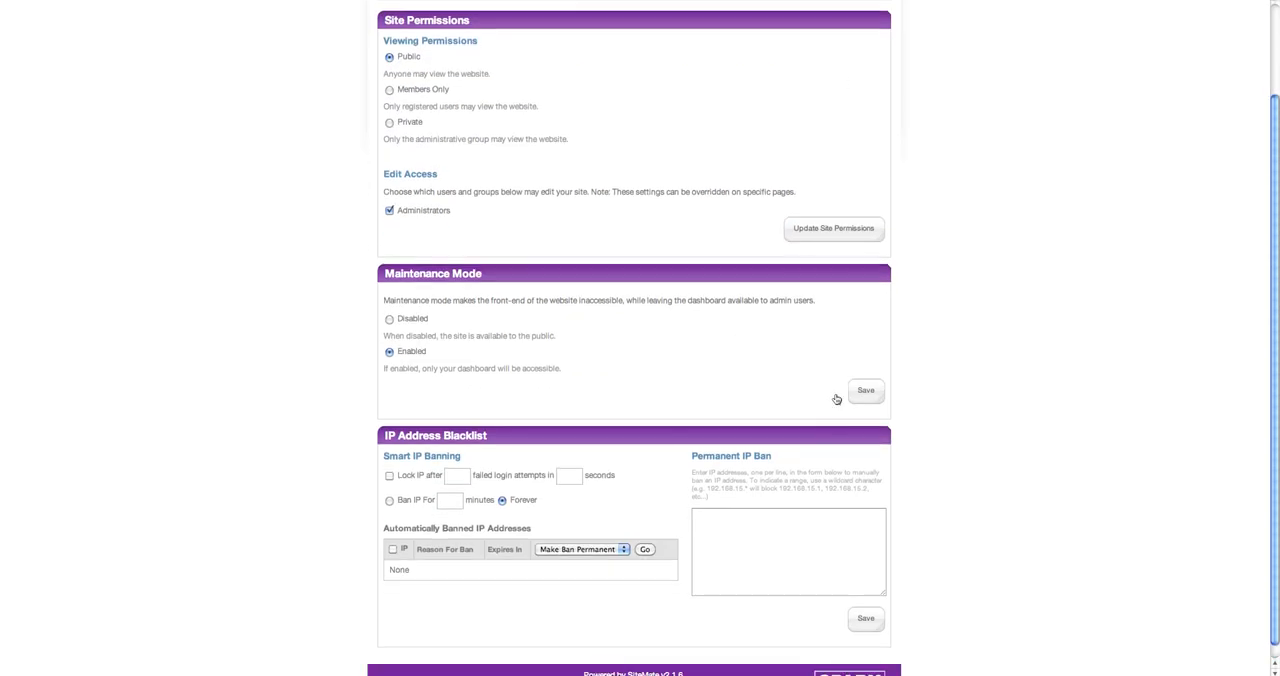
pyautogui.click(389, 318)
pyautogui.scroll(3, 590, 450)
# In the debug settings, try out the Production and Development debug levels without applying them, and clear the site cache.
pyautogui.click(546, 86)
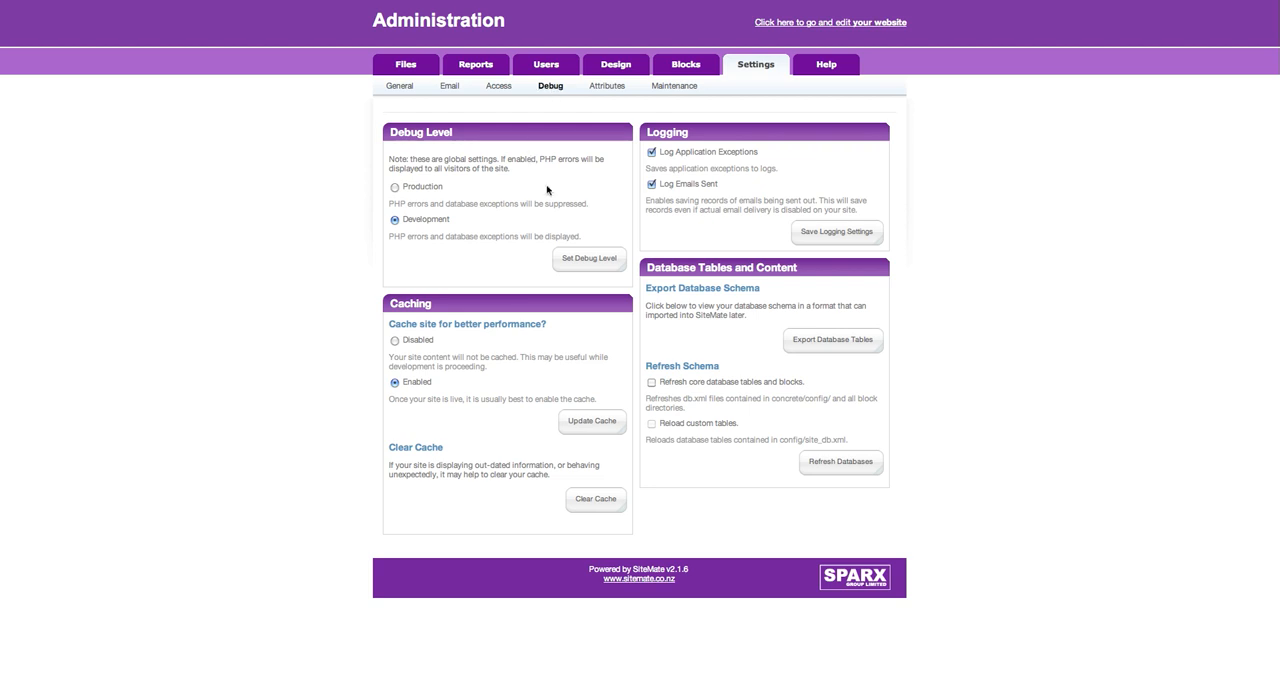
pyautogui.click(395, 188)
pyautogui.click(395, 220)
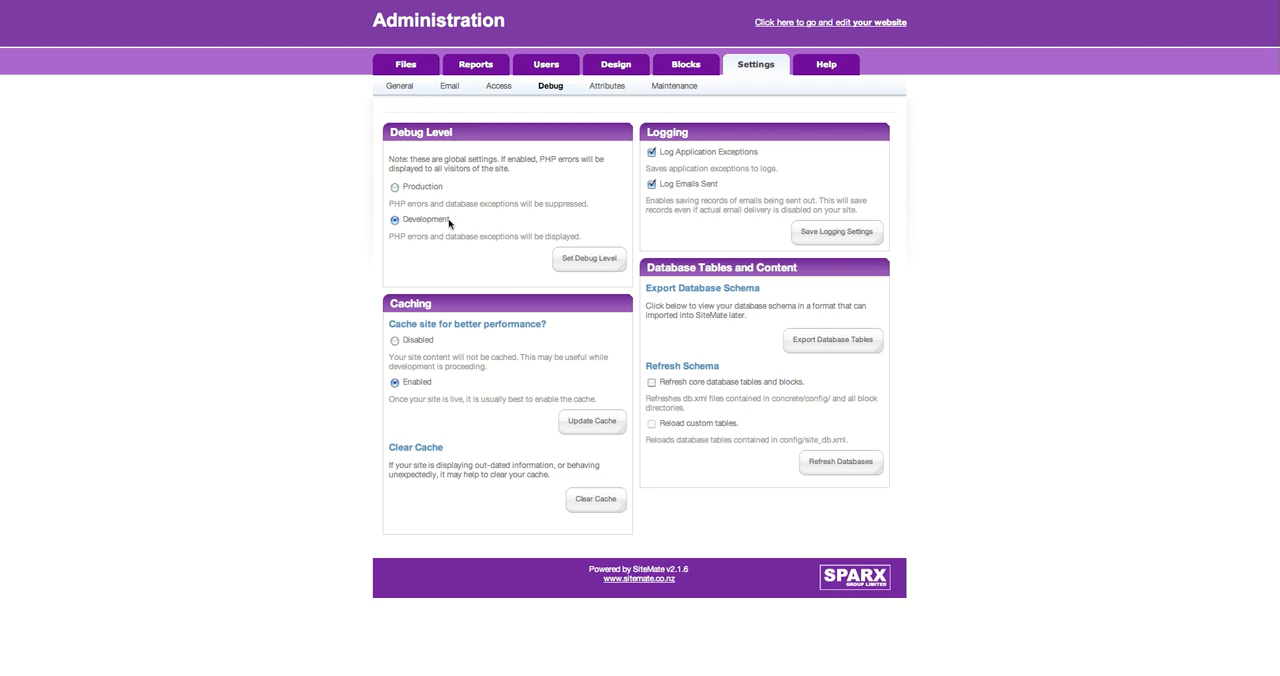
pyautogui.click(395, 187)
pyautogui.click(600, 504)
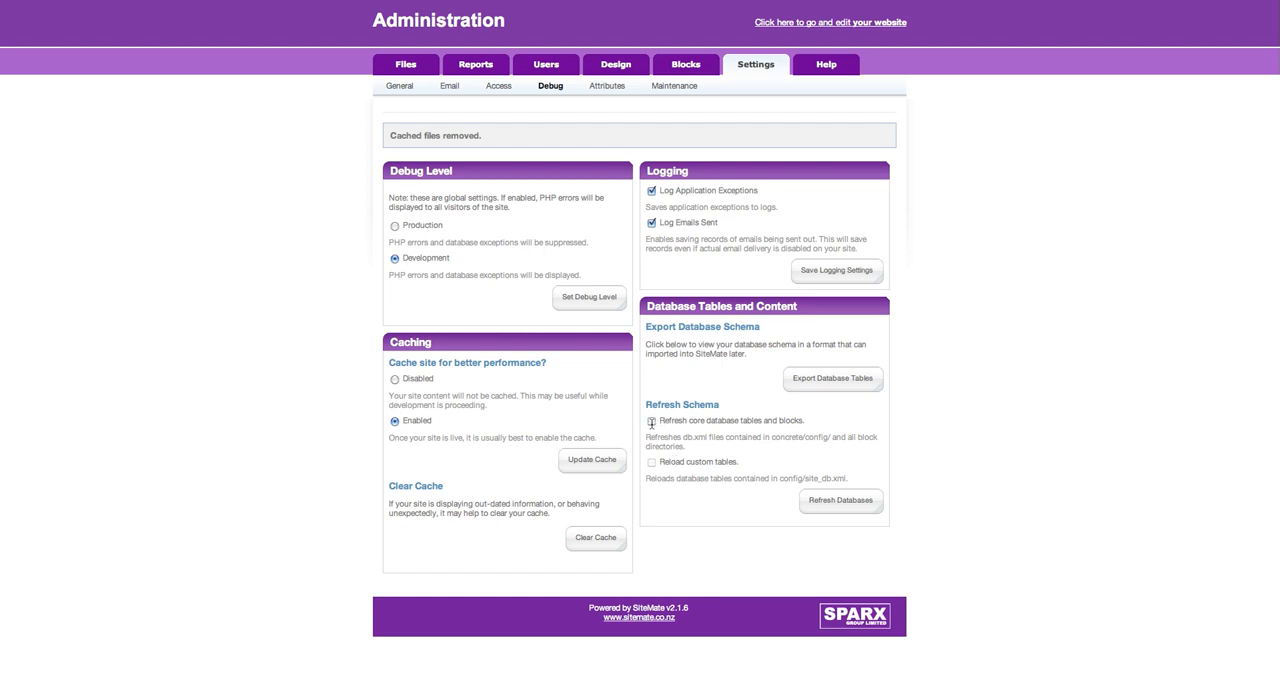
# View the attribute type associations, and run all three checked scheduled jobs in the maintenance settings, ending on the administration home page.
pyautogui.click(617, 85)
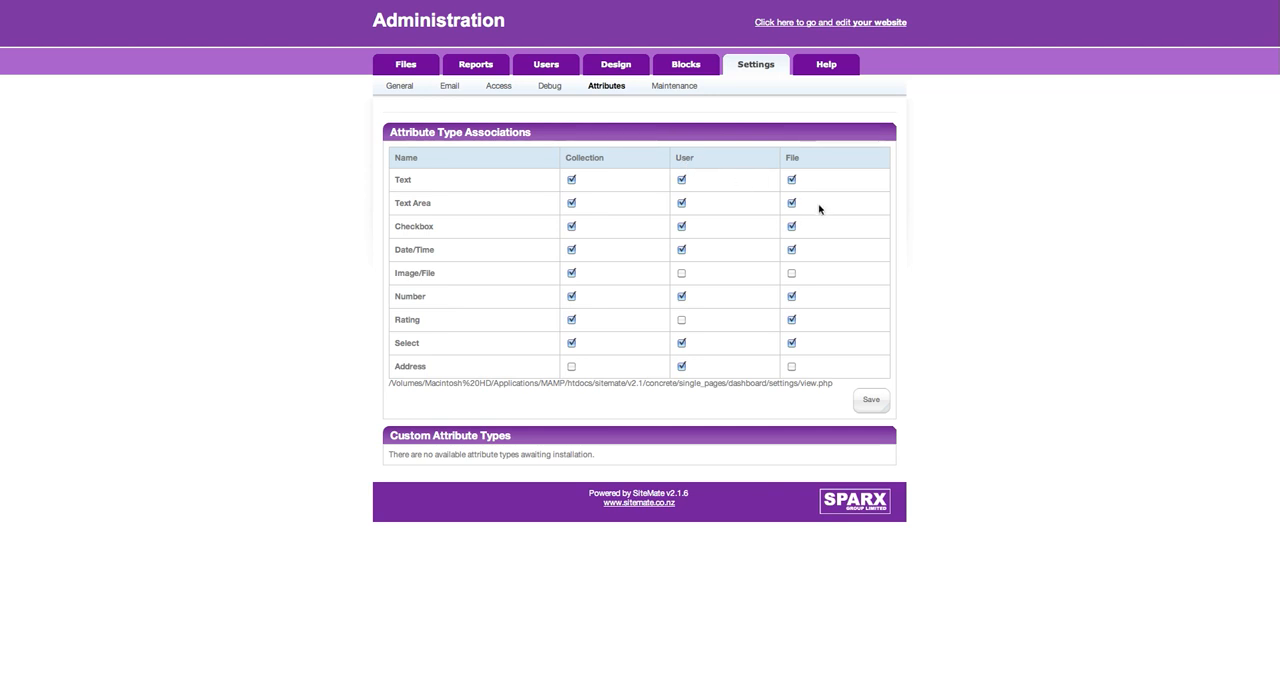
pyautogui.click(670, 87)
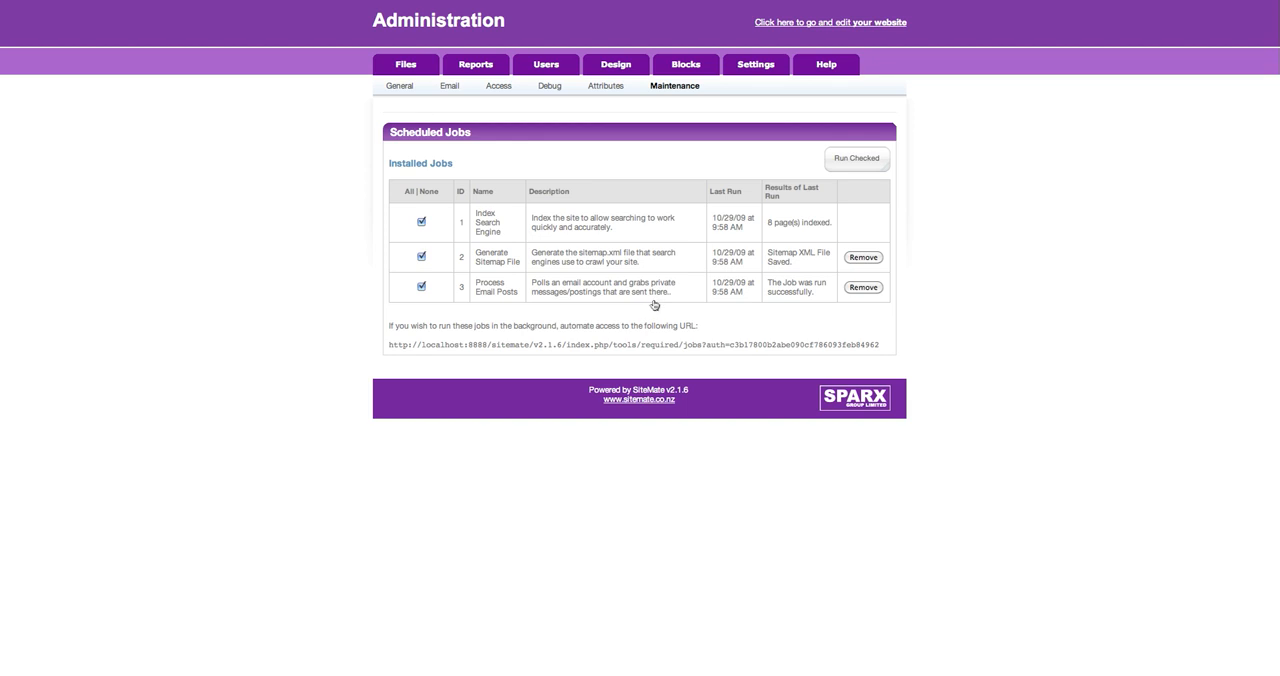
pyautogui.click(863, 161)
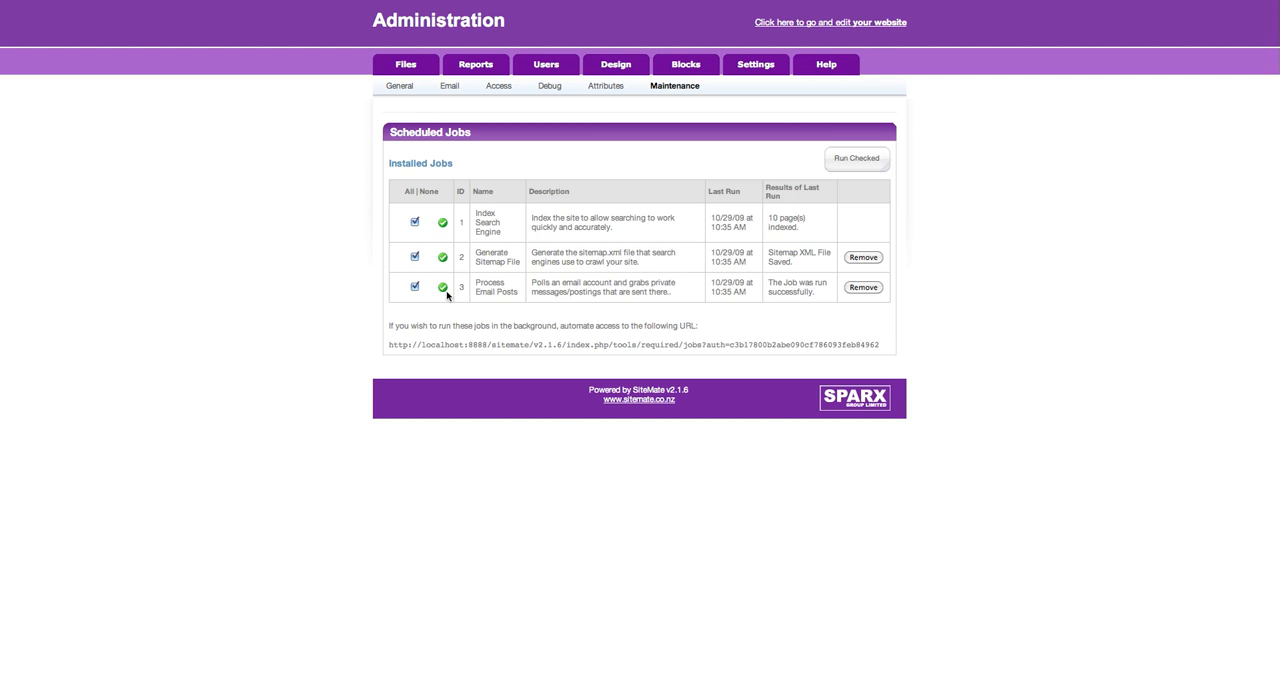
pyautogui.click(463, 26)
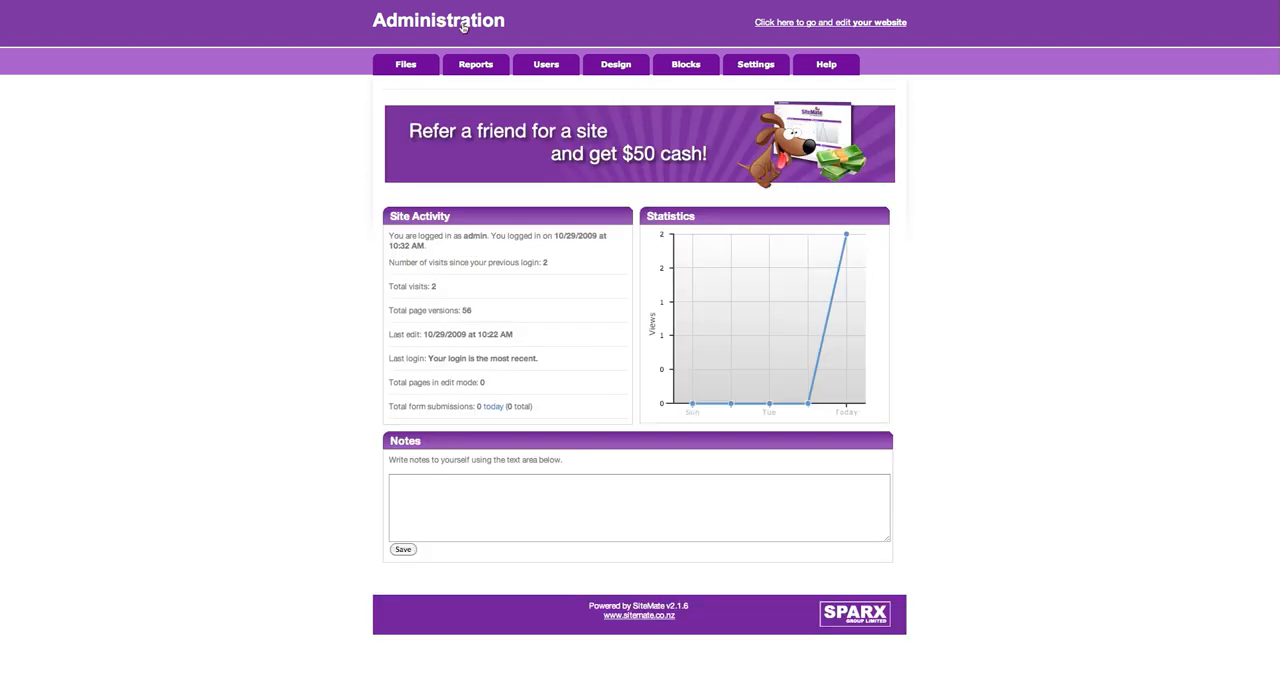